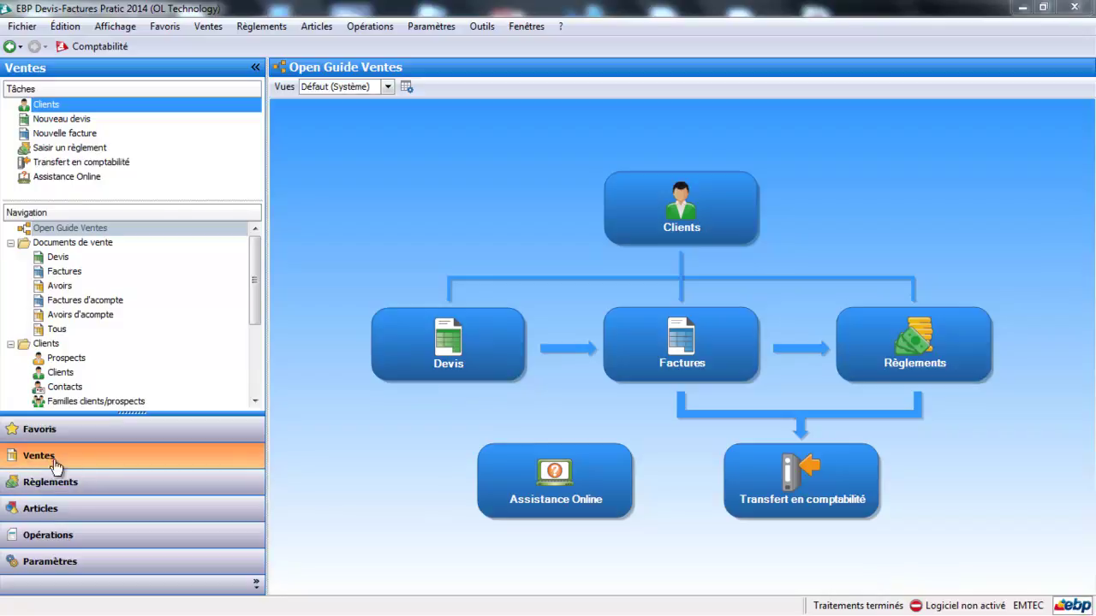
- Create a new client/prospect family named PARTICULIER
{"action": "left_click", "coordinate": [256, 401]}
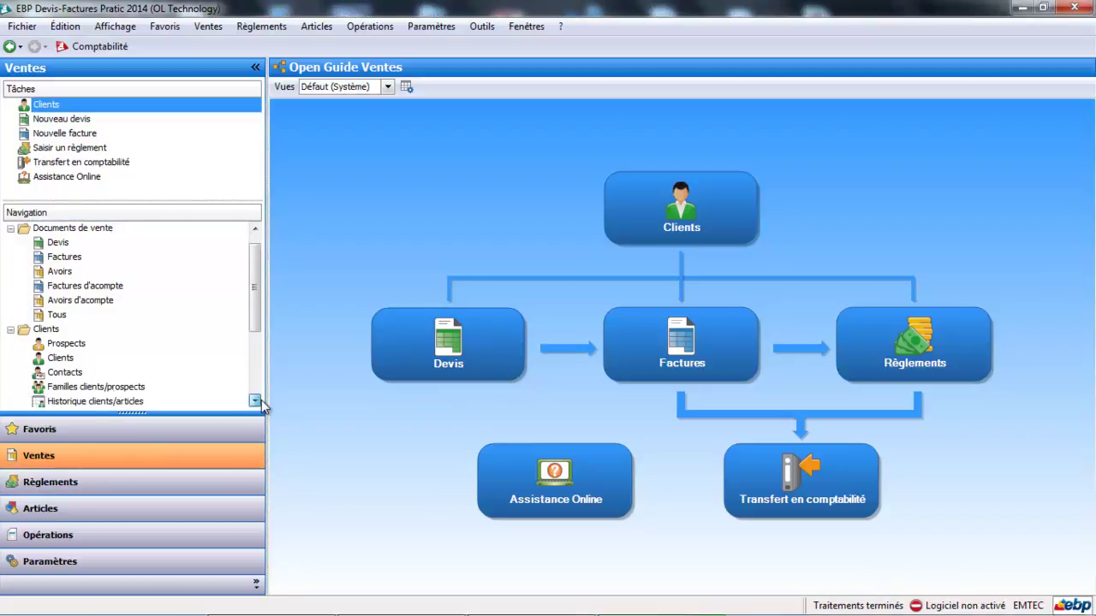
{"action": "left_click", "coordinate": [258, 402]}
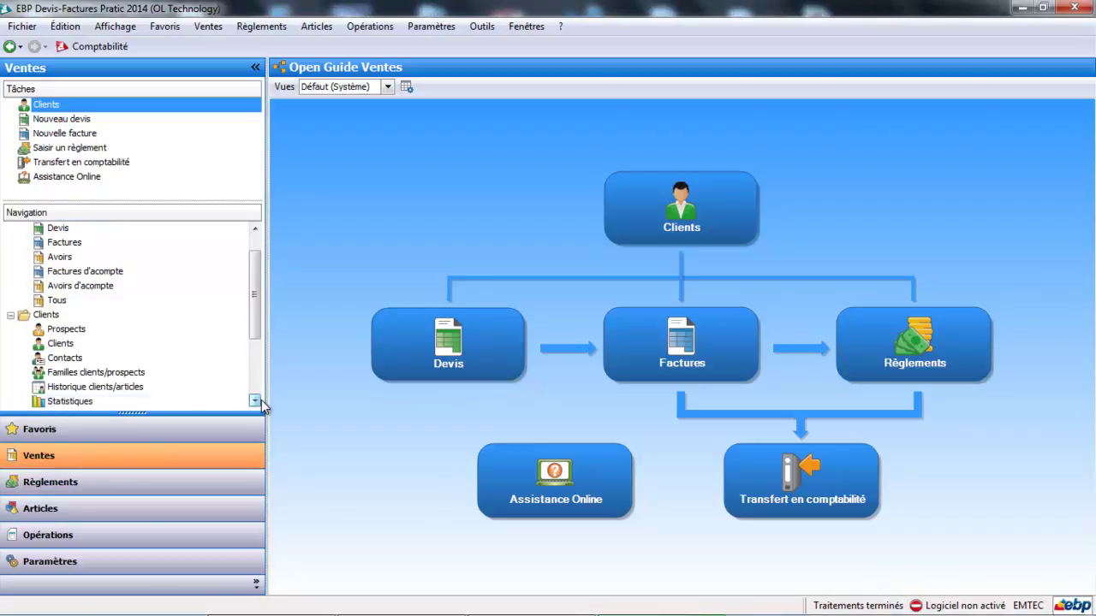
{"action": "left_click", "coordinate": [107, 378]}
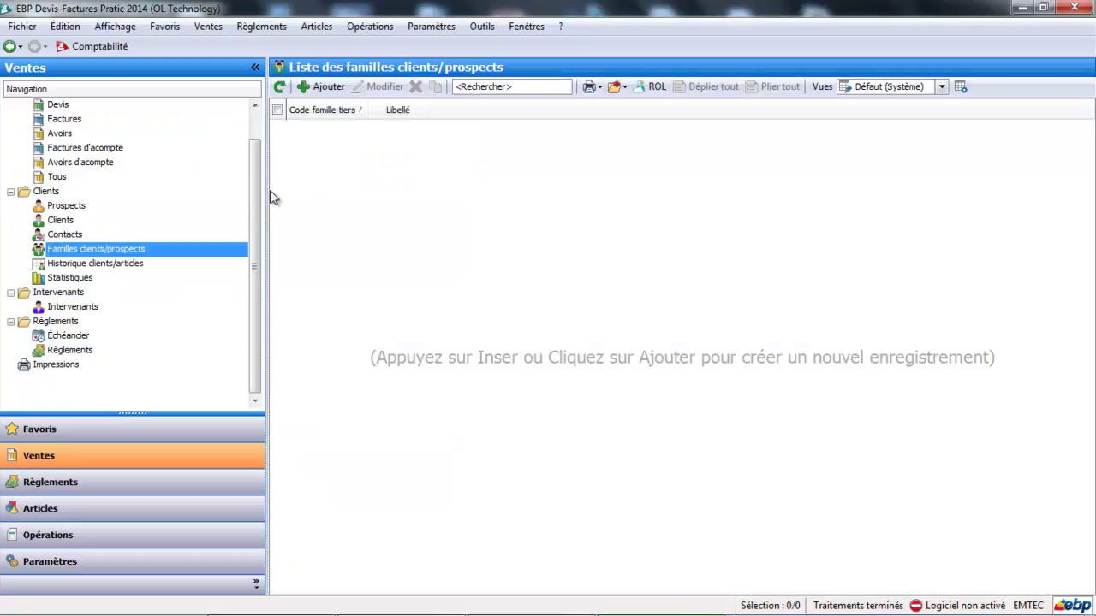
{"action": "left_click", "coordinate": [329, 91]}
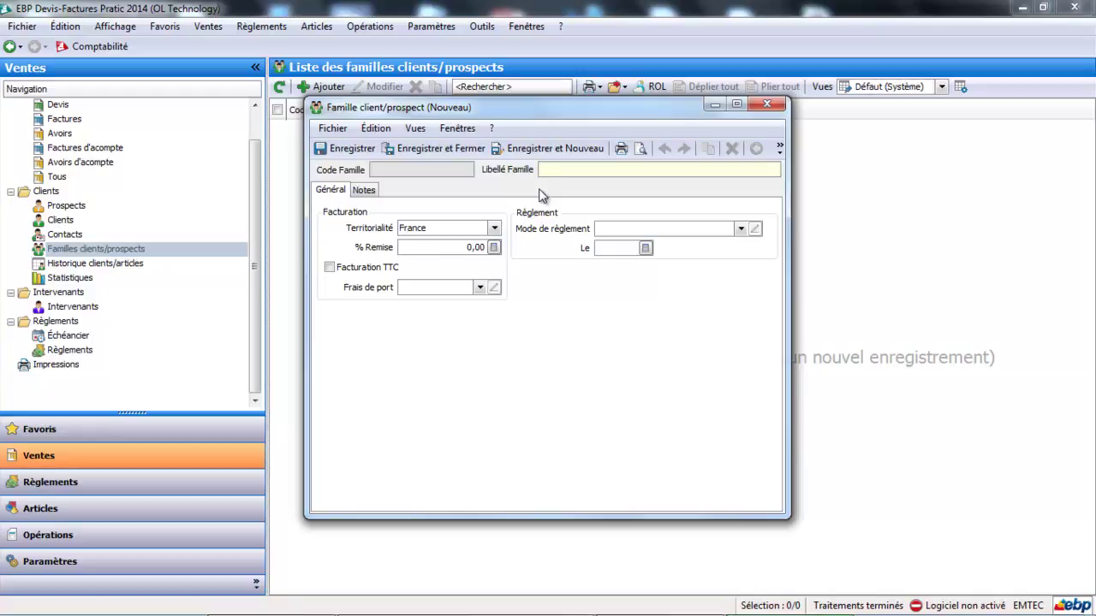
{"action": "type", "text": "PARTICULIER"}
{"action": "key", "text": "Tab"}
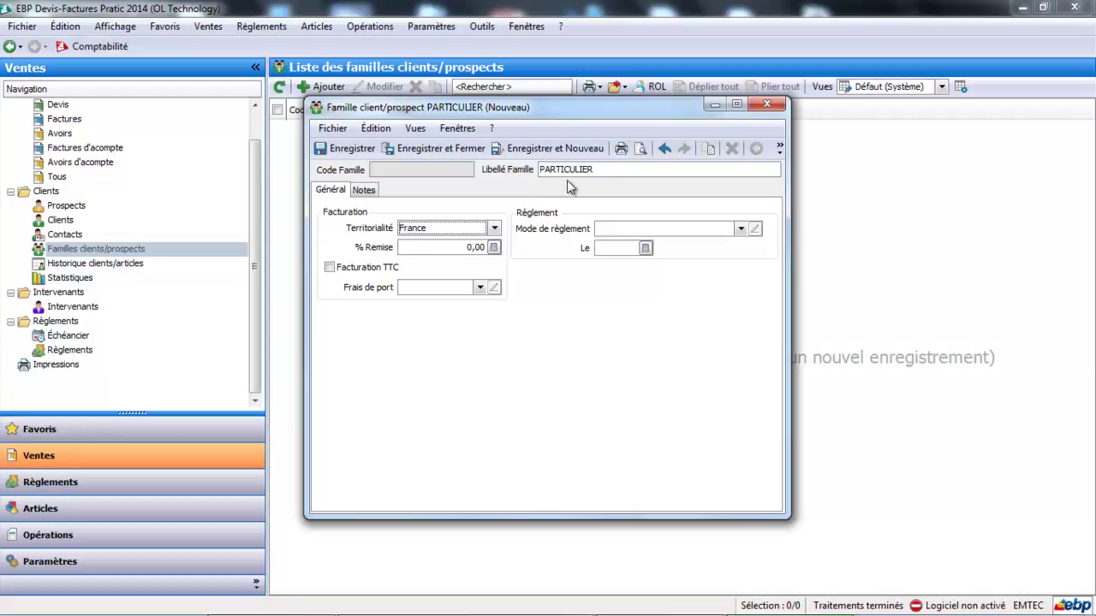
- Keep France territoriality, set payment to Chèque au comptant, and save the family
{"action": "left_click", "coordinate": [495, 229]}
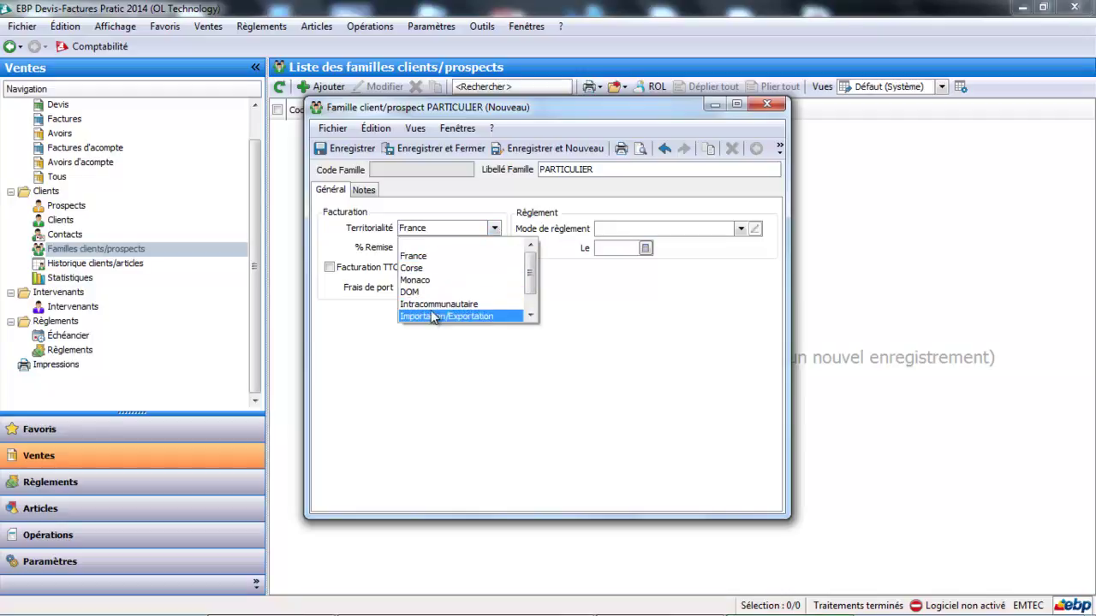
{"action": "left_click_drag", "start_coordinate": [531, 272], "coordinate": [540, 237]}
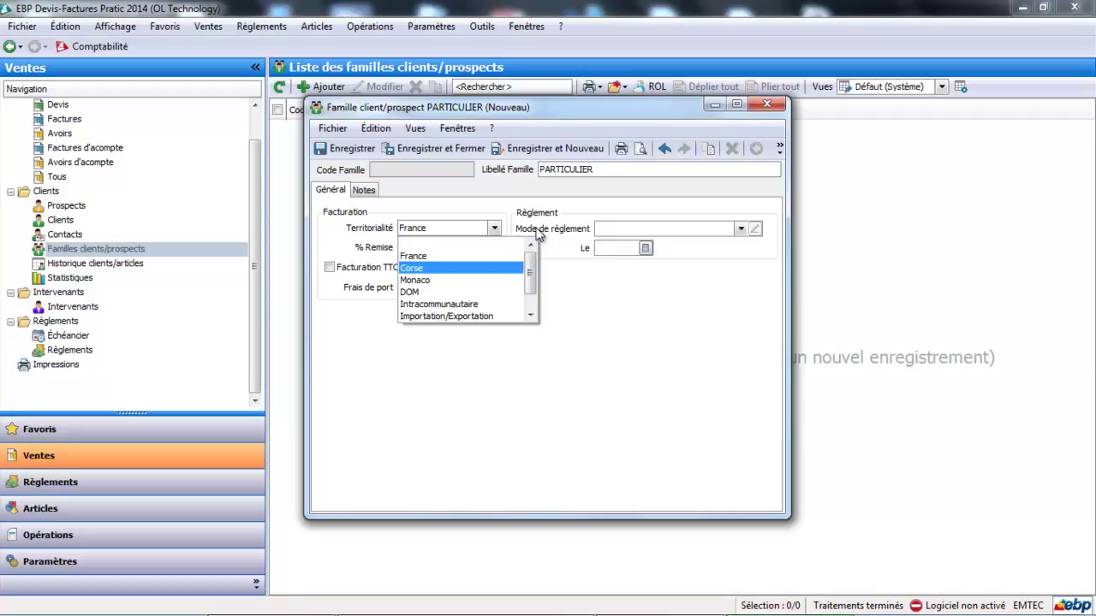
{"action": "left_click", "coordinate": [481, 256]}
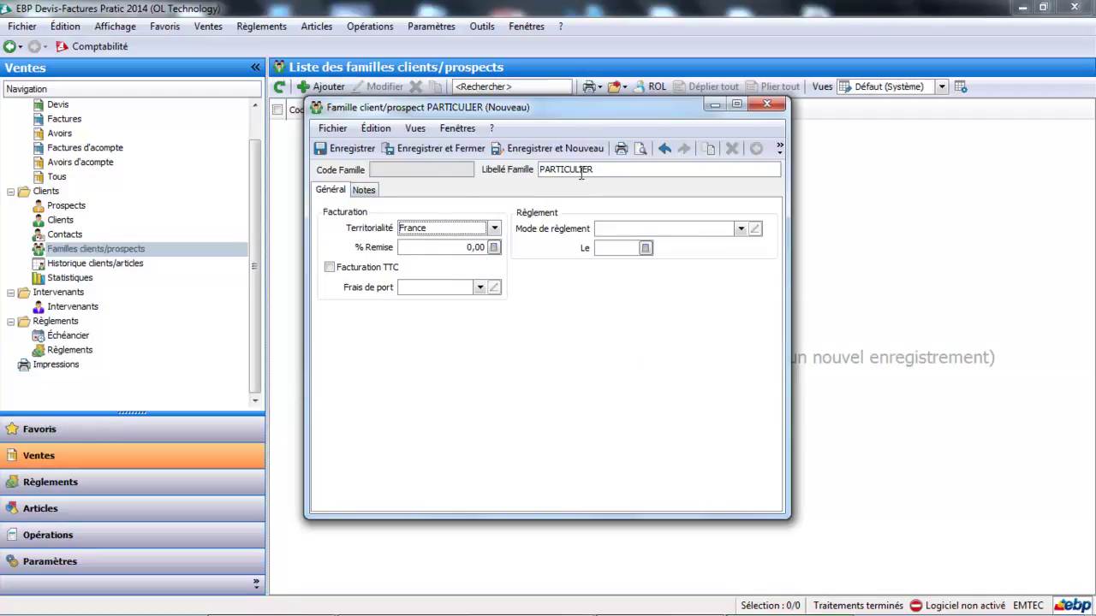
{"action": "left_click", "coordinate": [741, 229]}
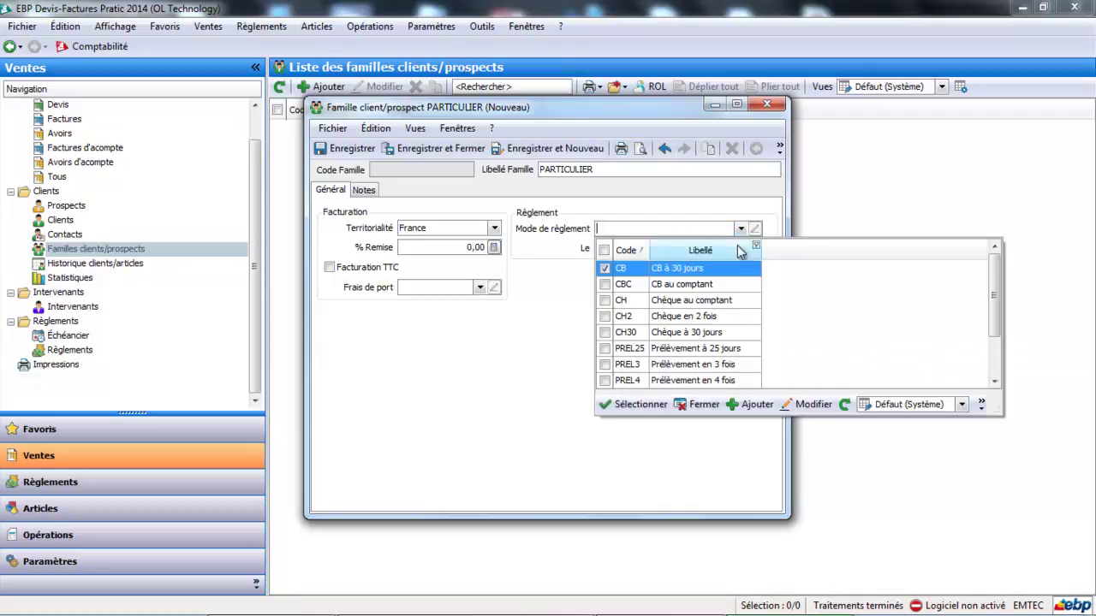
{"action": "left_click", "coordinate": [742, 309]}
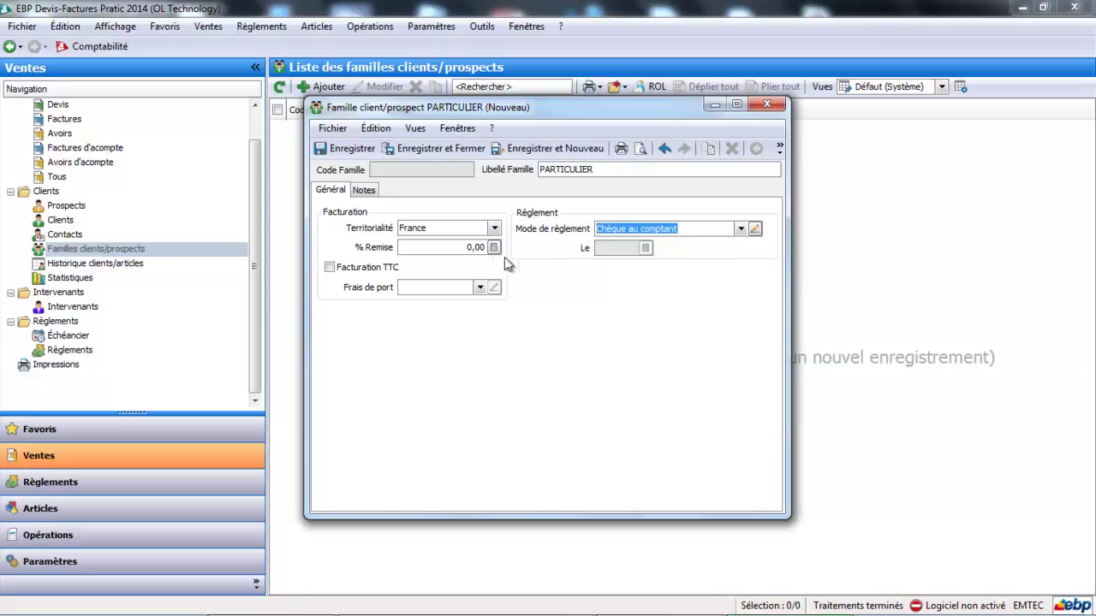
{"action": "left_click", "coordinate": [530, 151]}
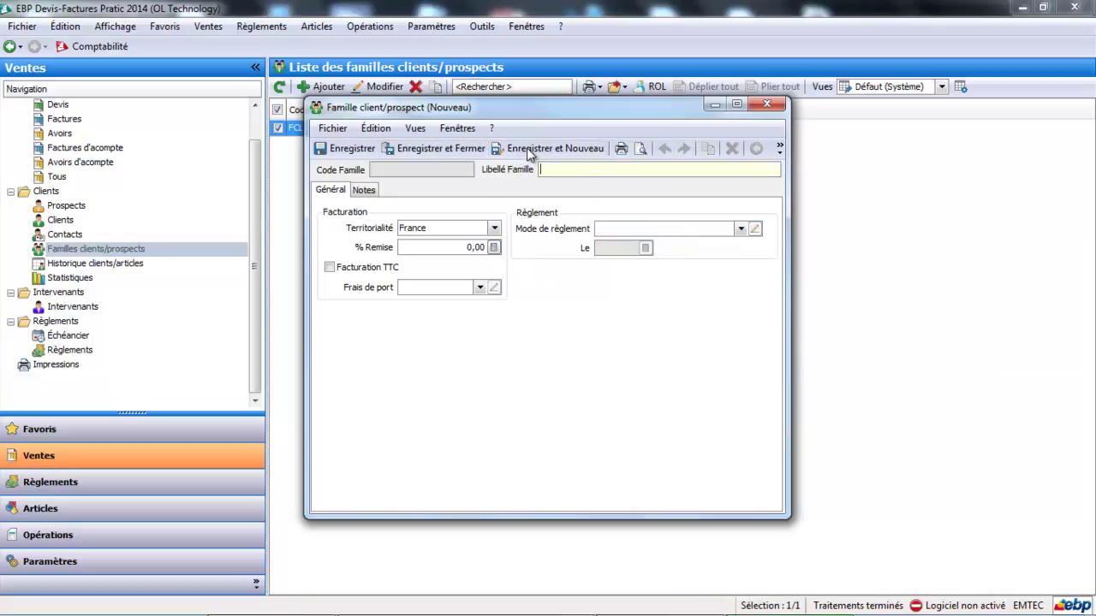
- Name the next family ENTREPRISE with Chèque à 30 jours payment, then save and close
{"action": "type", "text": "ENTREPRIS"}
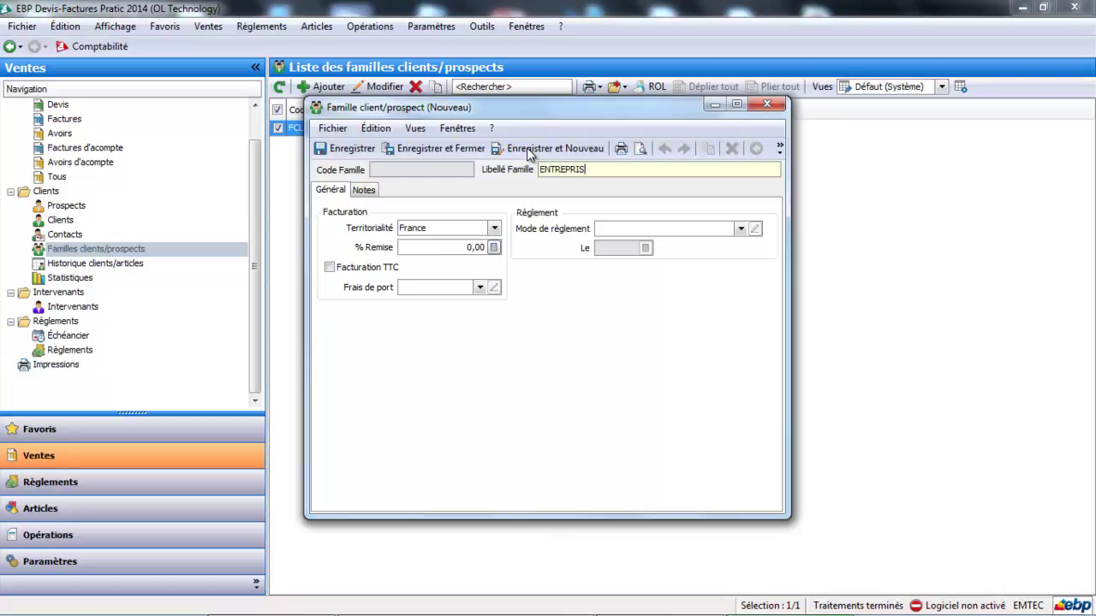
{"action": "type", "text": "E"}
{"action": "key", "text": "Tab"}
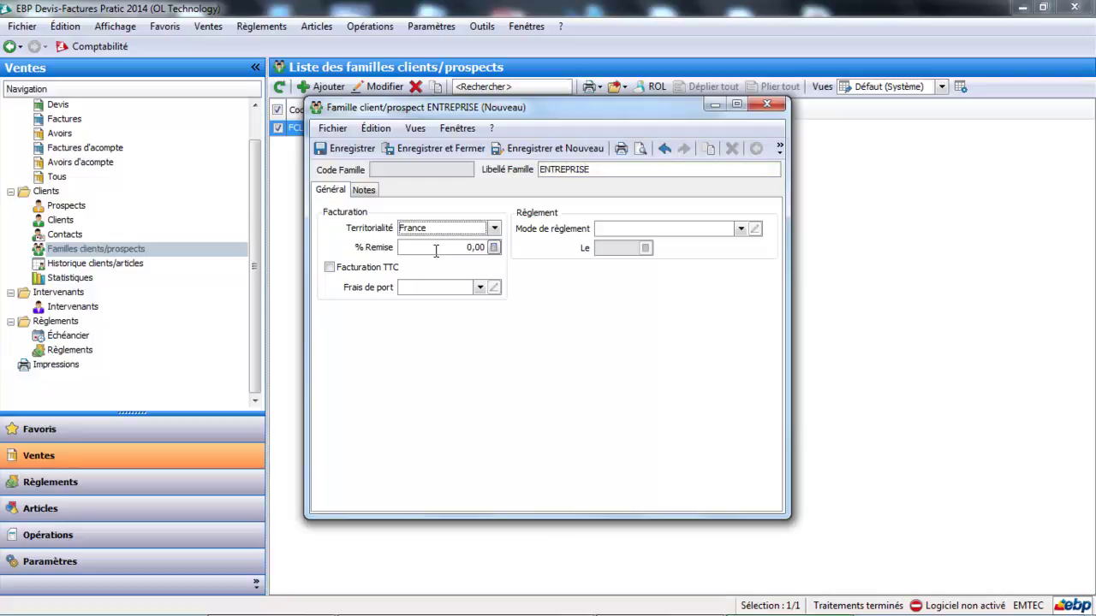
{"action": "left_click", "coordinate": [741, 230]}
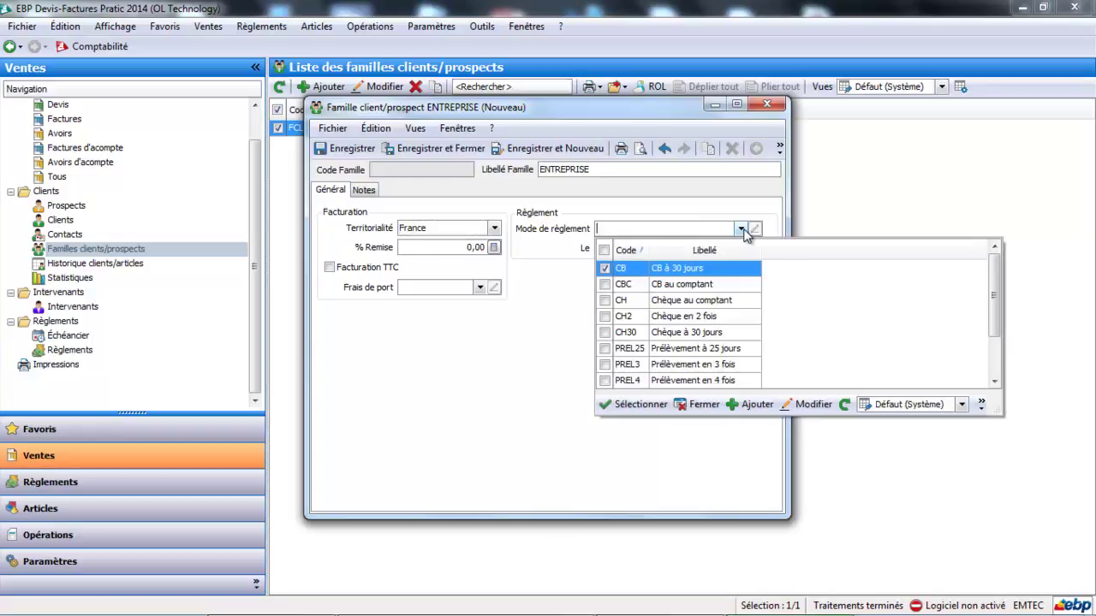
{"action": "double_click", "coordinate": [702, 340]}
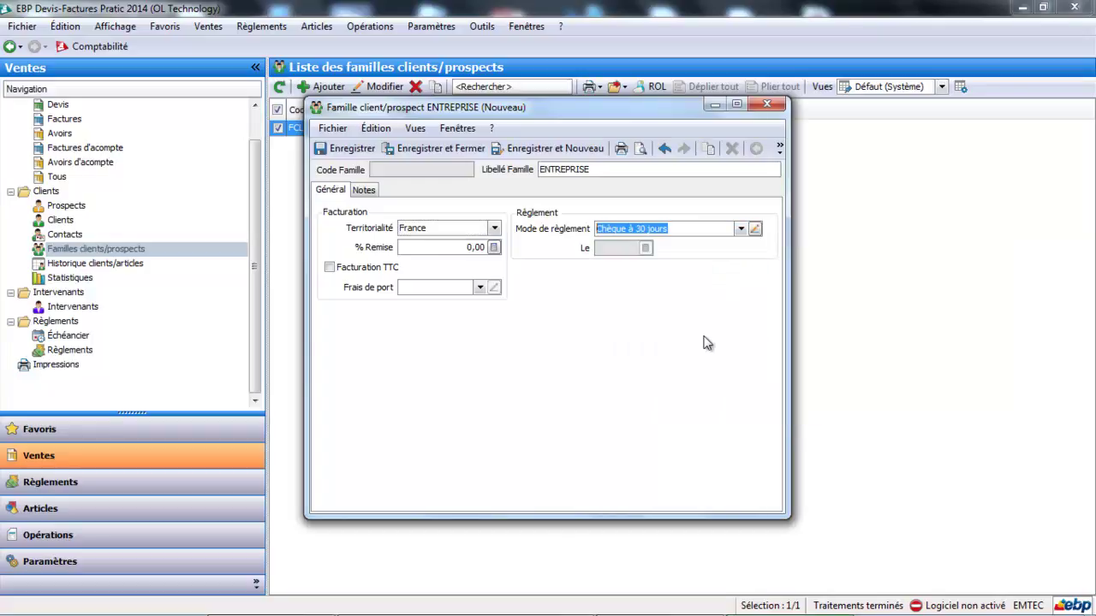
{"action": "left_click", "coordinate": [473, 149]}
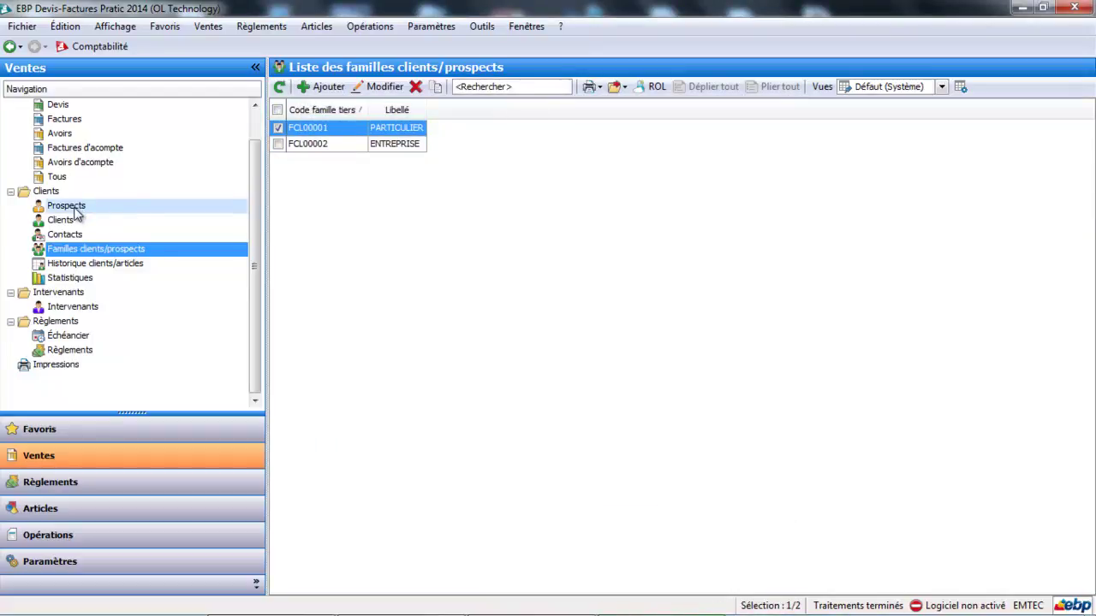
- Go to the Prospects list and start a new prospect via Ajouter > Prospects
{"action": "left_click", "coordinate": [74, 209]}
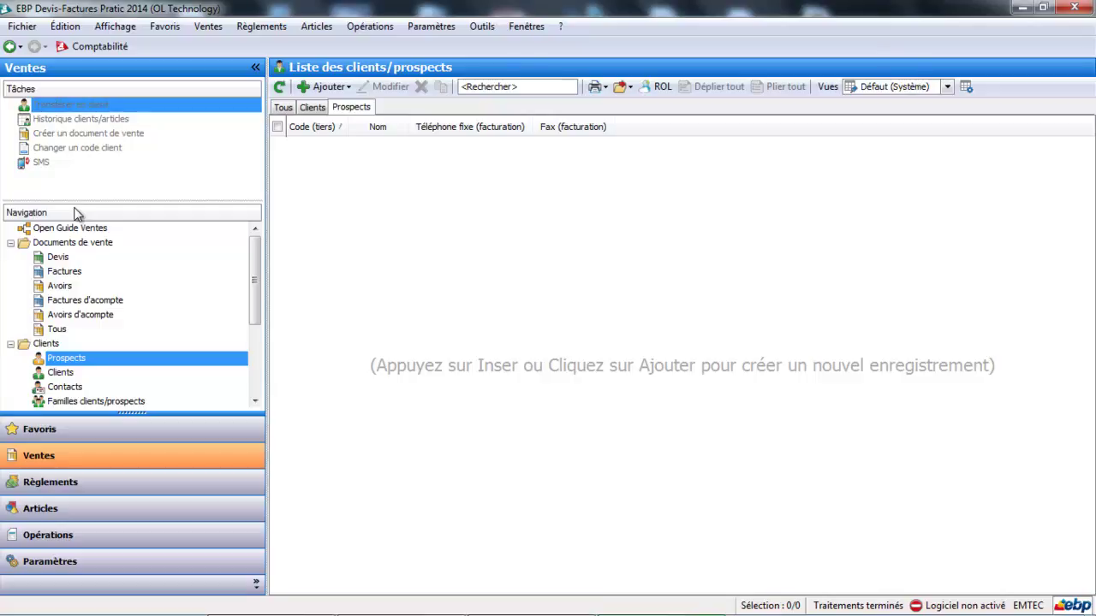
{"action": "left_click", "coordinate": [329, 89]}
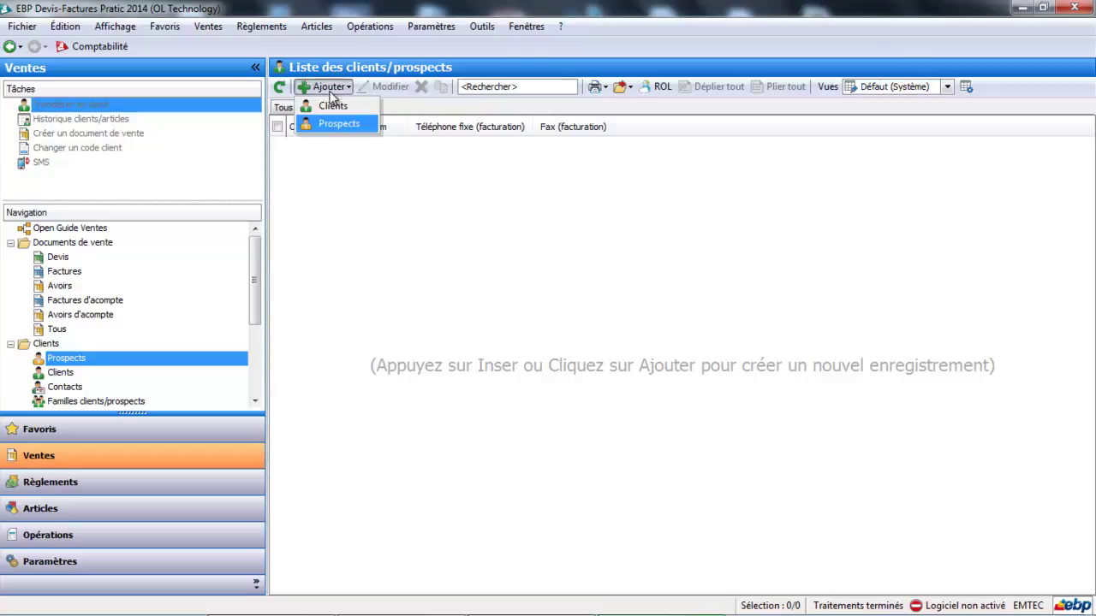
{"action": "left_click", "coordinate": [335, 126]}
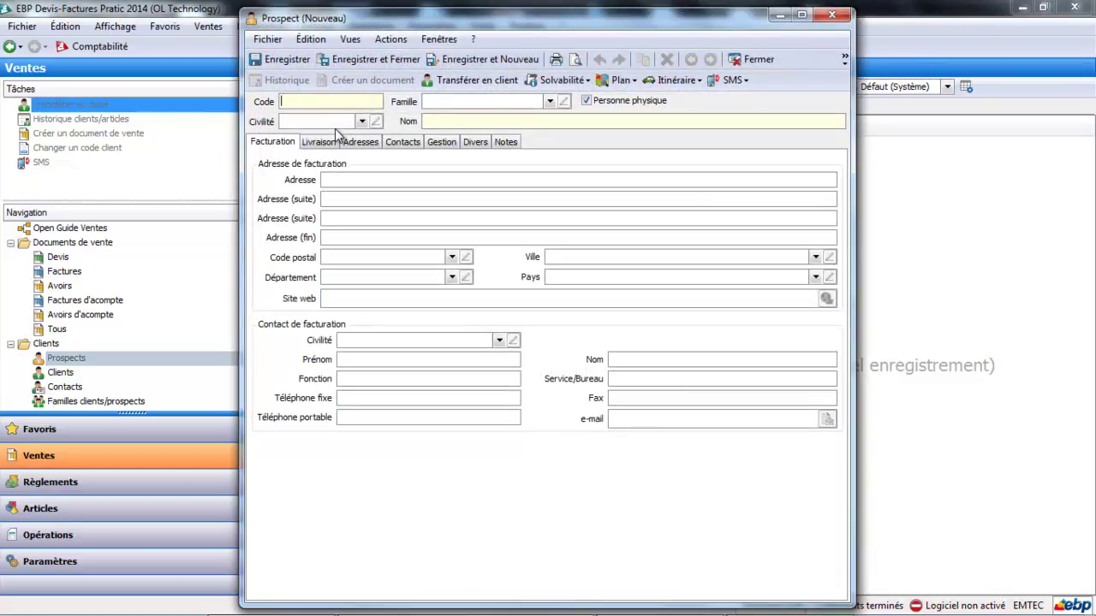
- Enter the prospect's code and assign the PARTICULIER family, accepting its parameters
{"action": "type", "text": "DUPONT"}
{"action": "key", "text": "Tab"}
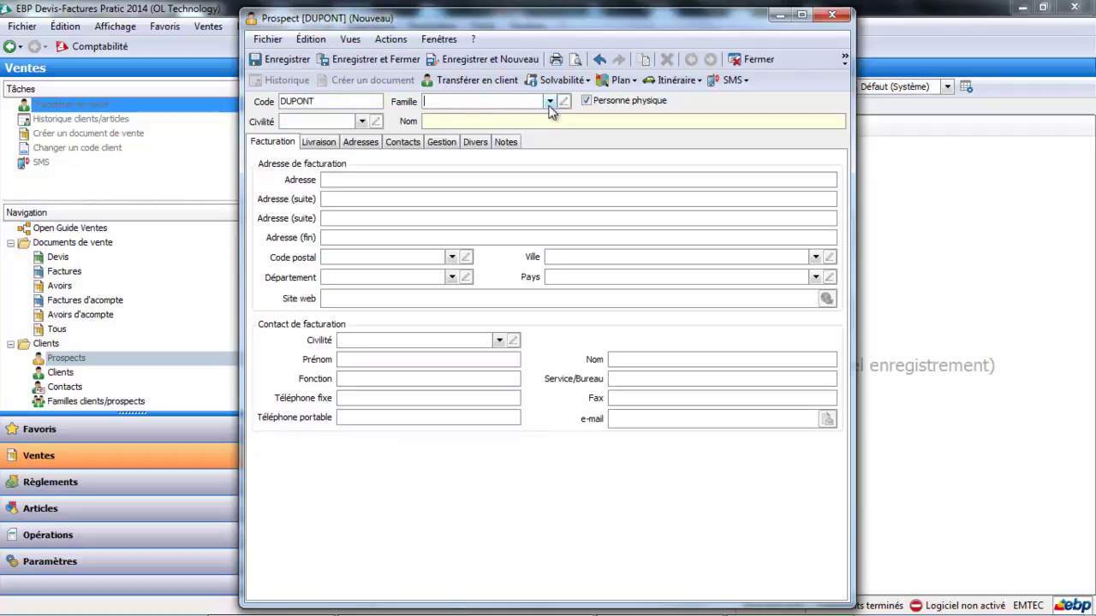
{"action": "left_click", "coordinate": [550, 102]}
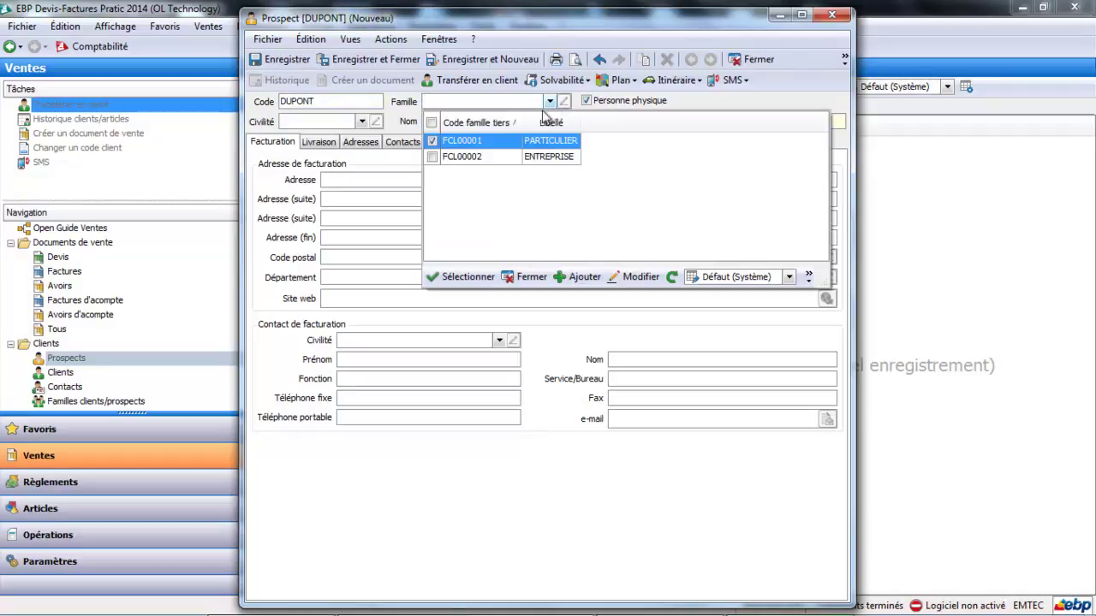
{"action": "left_click", "coordinate": [504, 146]}
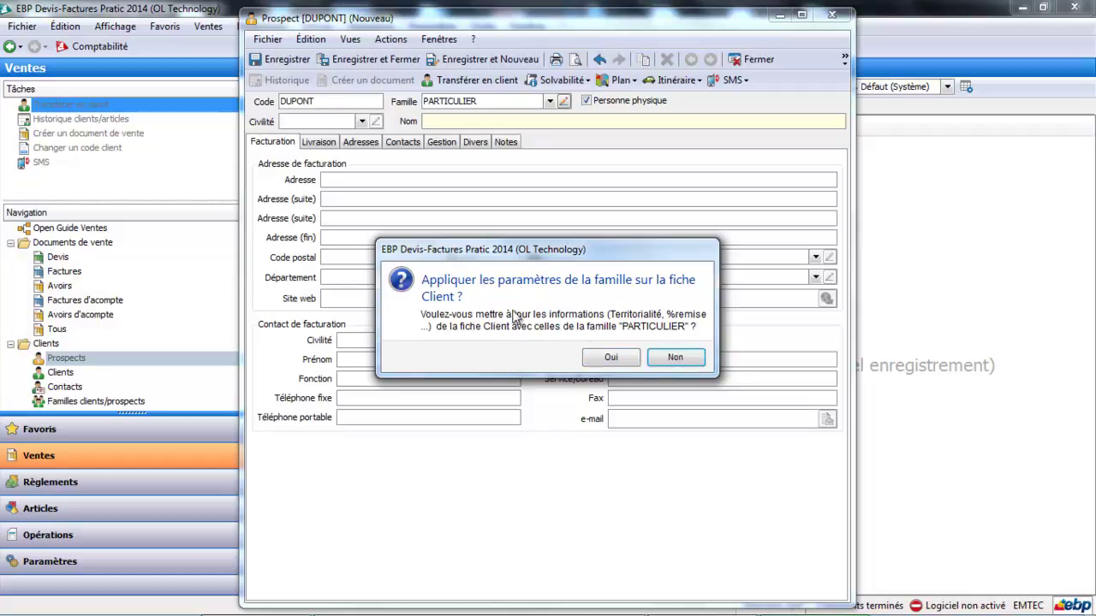
{"action": "left_click", "coordinate": [618, 358]}
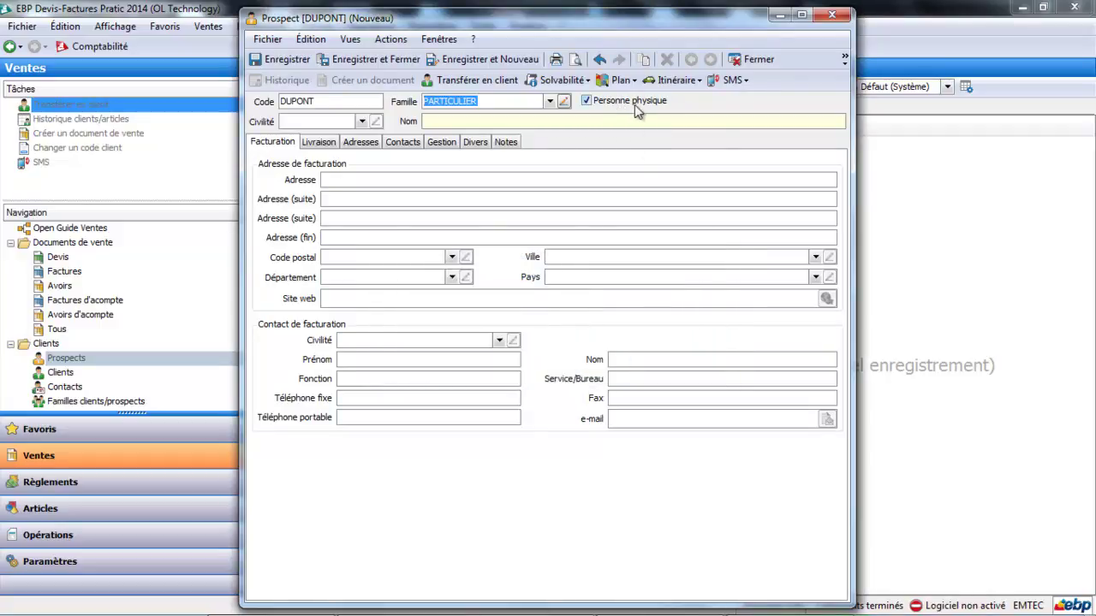
{"action": "left_click", "coordinate": [361, 121]}
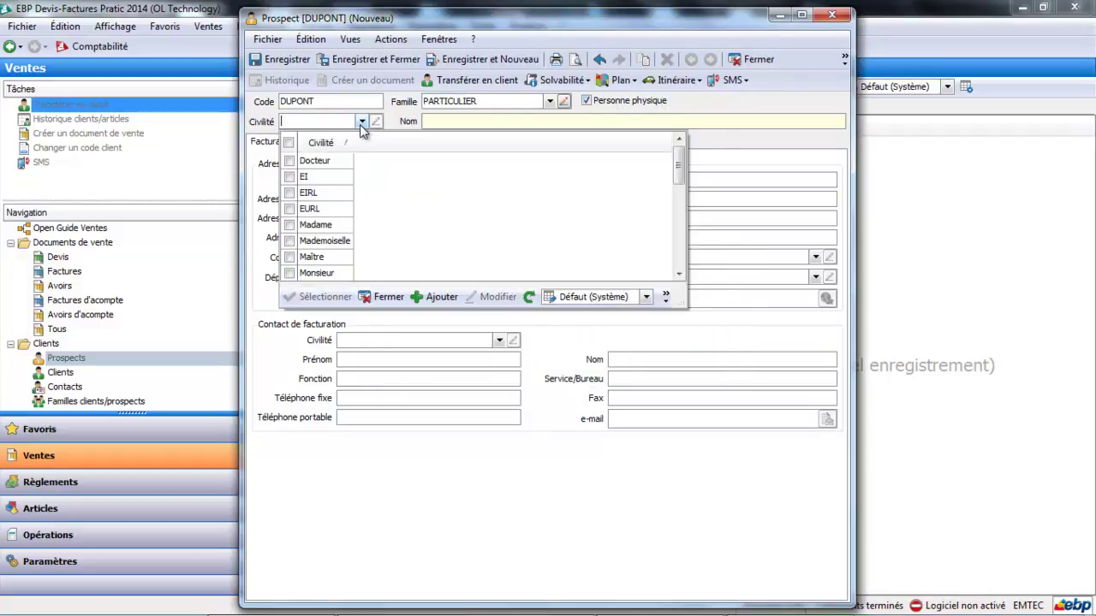
- Set the prospect's title to Monsieur and enter the surname
{"action": "left_click", "coordinate": [325, 273]}
{"action": "left_click", "coordinate": [452, 125]}
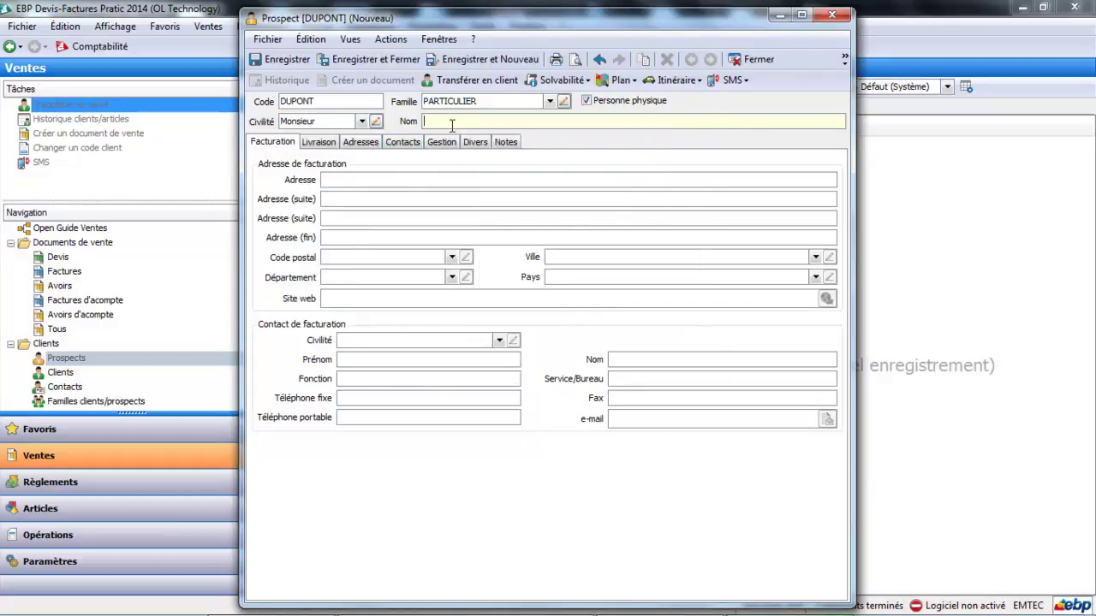
{"action": "type", "text": "DUPONT"}
{"action": "key", "text": "Tab"}
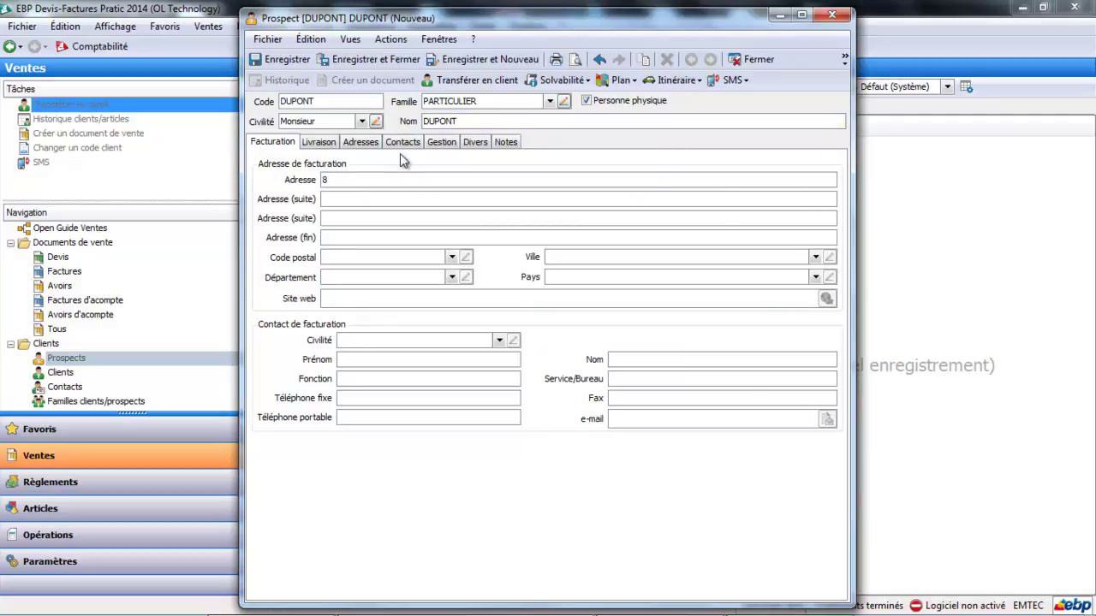
- Enter the billing street address and postcode, auto-filling town, department and country
{"action": "type", "text": "44100"}
{"action": "key", "text": "Tab"}
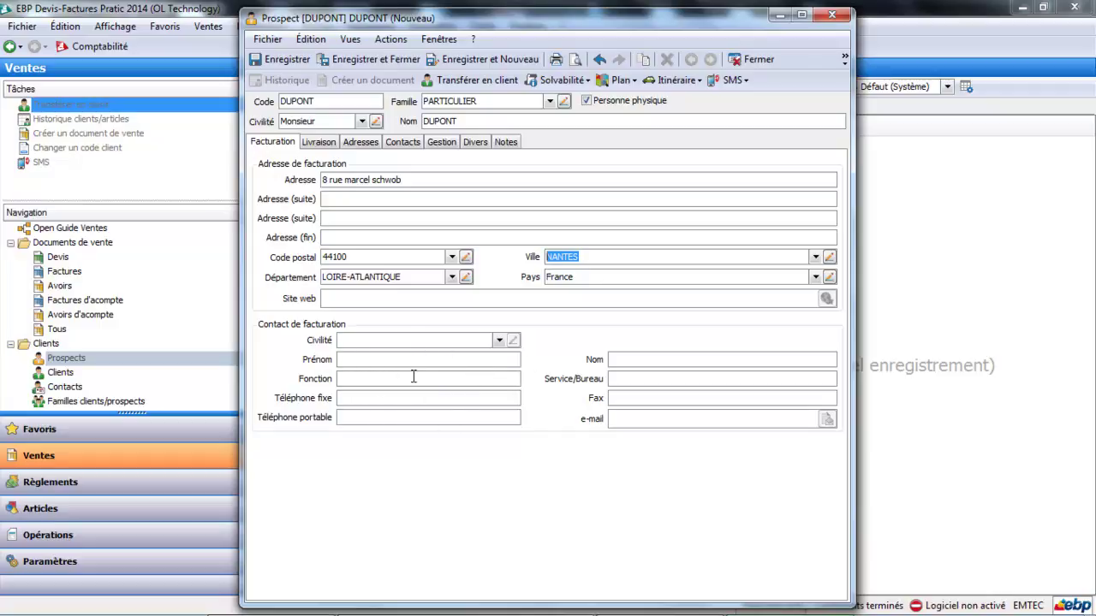
{"action": "left_click", "coordinate": [642, 420]}
- Toggle 'Identique à l'adresse de facturation' off and back on, then view the Adresses list
{"action": "left_click", "coordinate": [323, 144]}
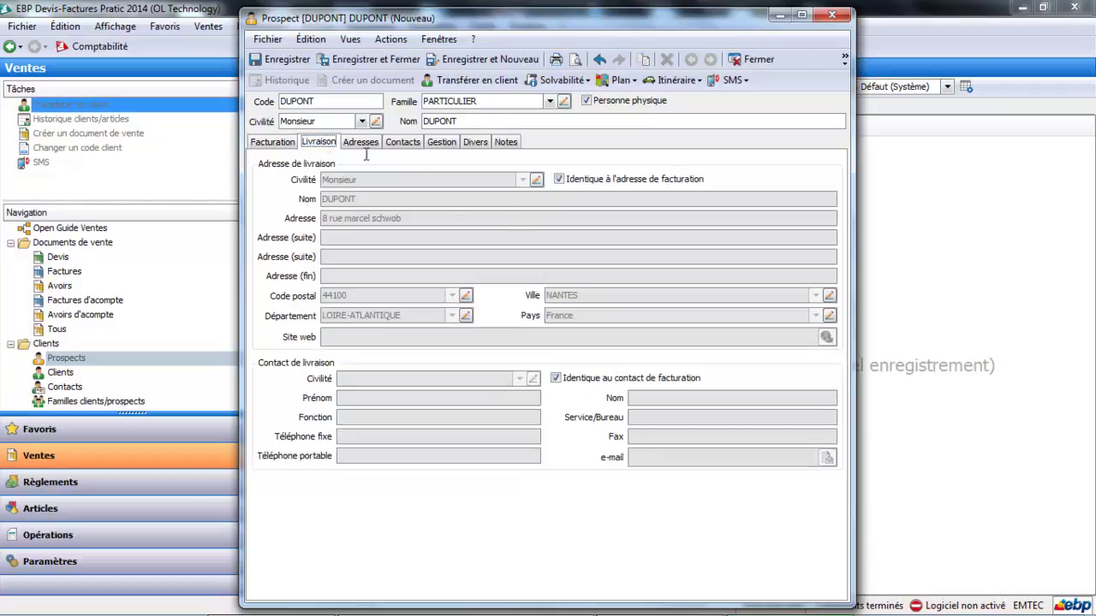
{"action": "left_click", "coordinate": [575, 181]}
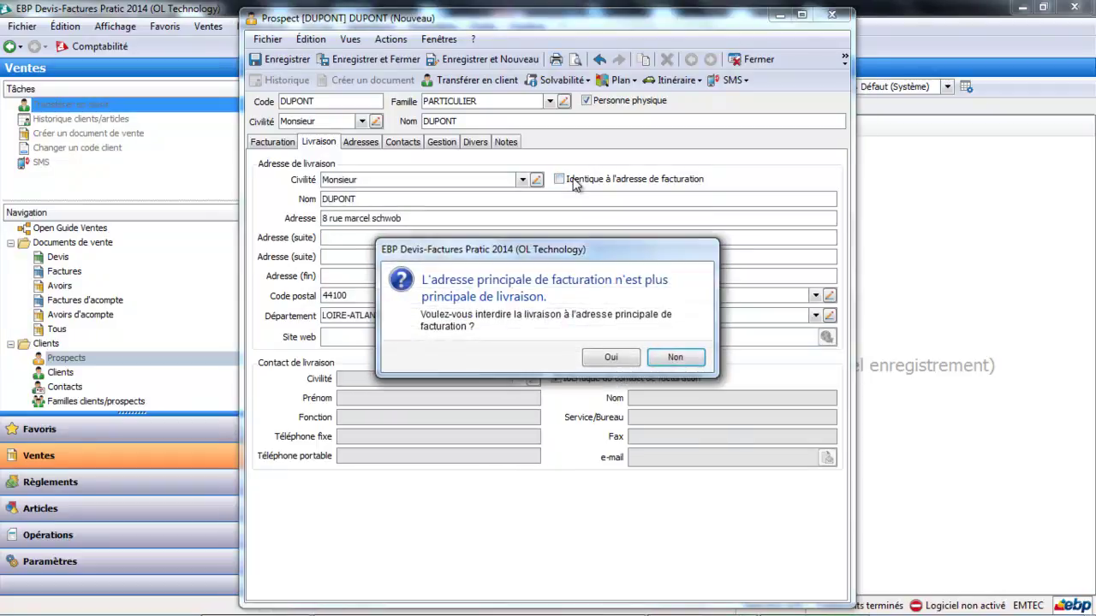
{"action": "left_click", "coordinate": [610, 358]}
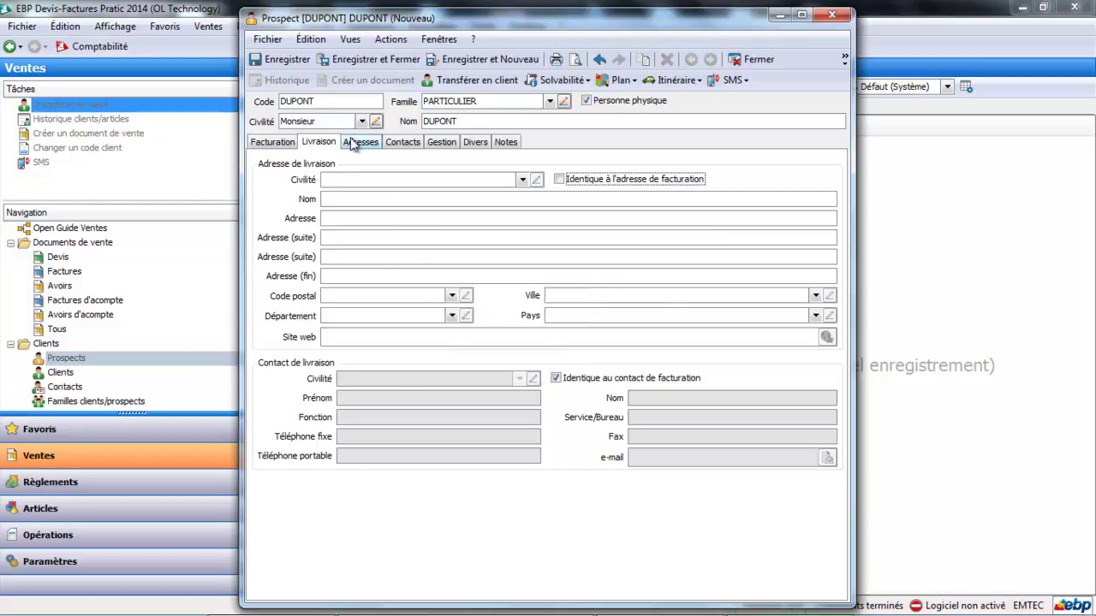
{"action": "left_click", "coordinate": [565, 179]}
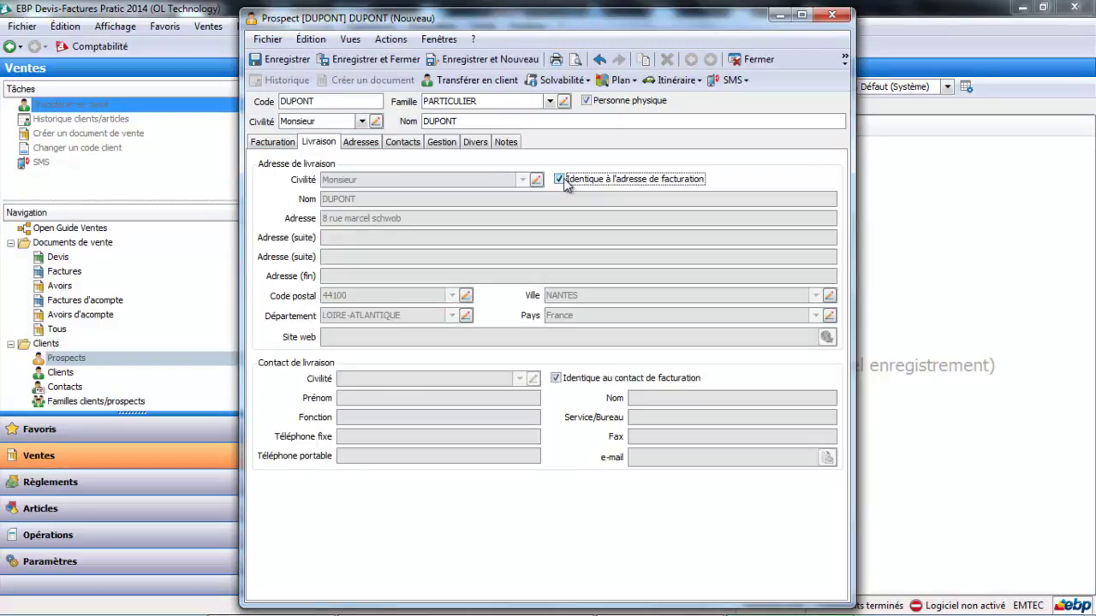
{"action": "left_click", "coordinate": [361, 143]}
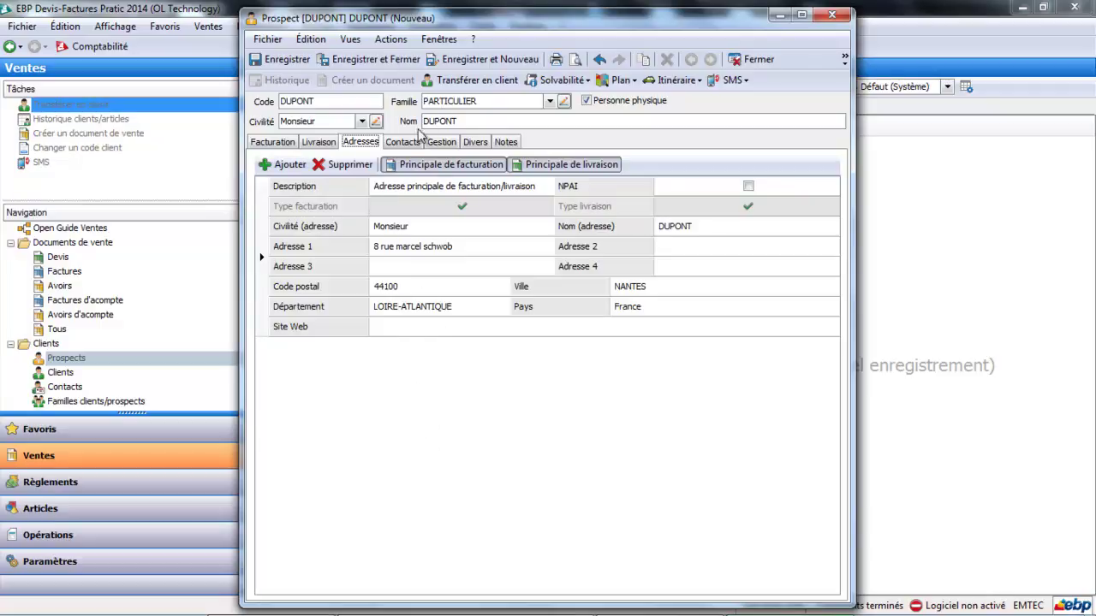
- Add a brand-new contact to the prospect with title Madame
{"action": "left_click", "coordinate": [411, 146]}
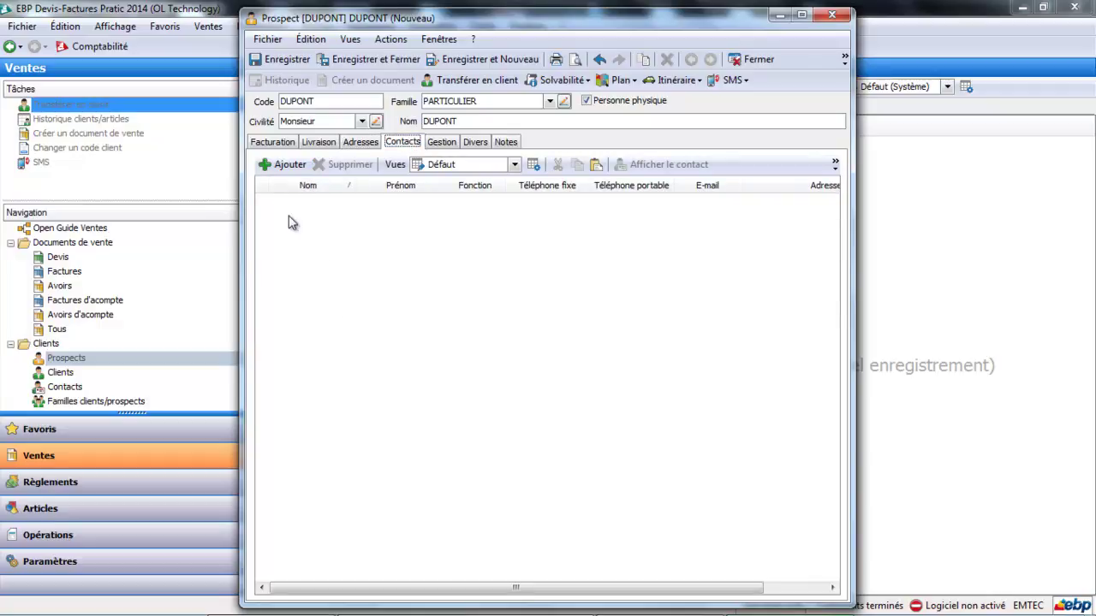
{"action": "left_click", "coordinate": [299, 169]}
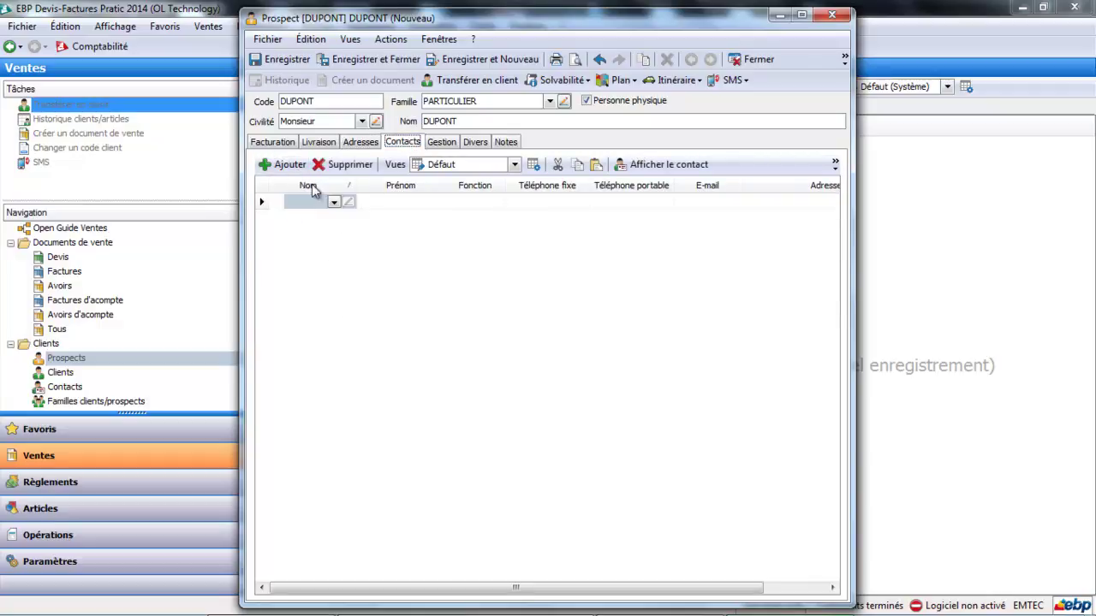
{"action": "left_click", "coordinate": [334, 201]}
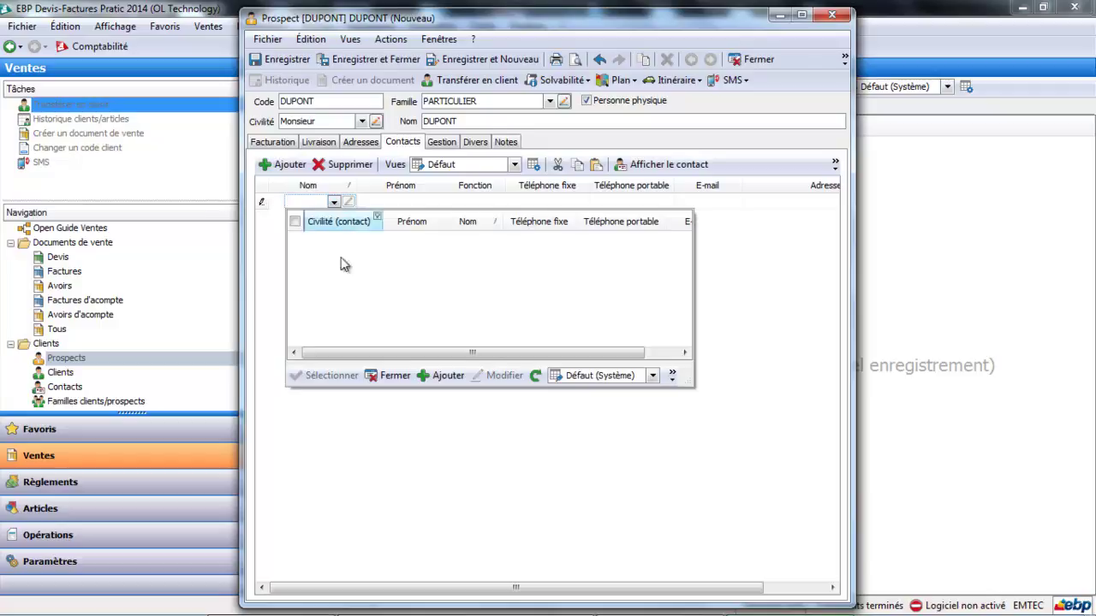
{"action": "left_click", "coordinate": [442, 376]}
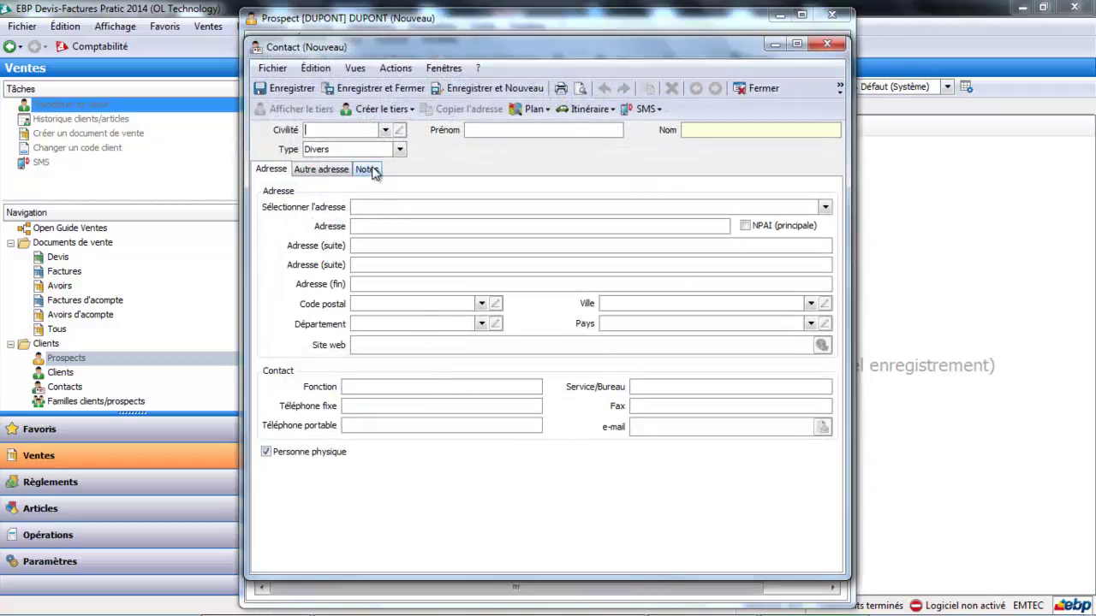
{"action": "left_click", "coordinate": [385, 130]}
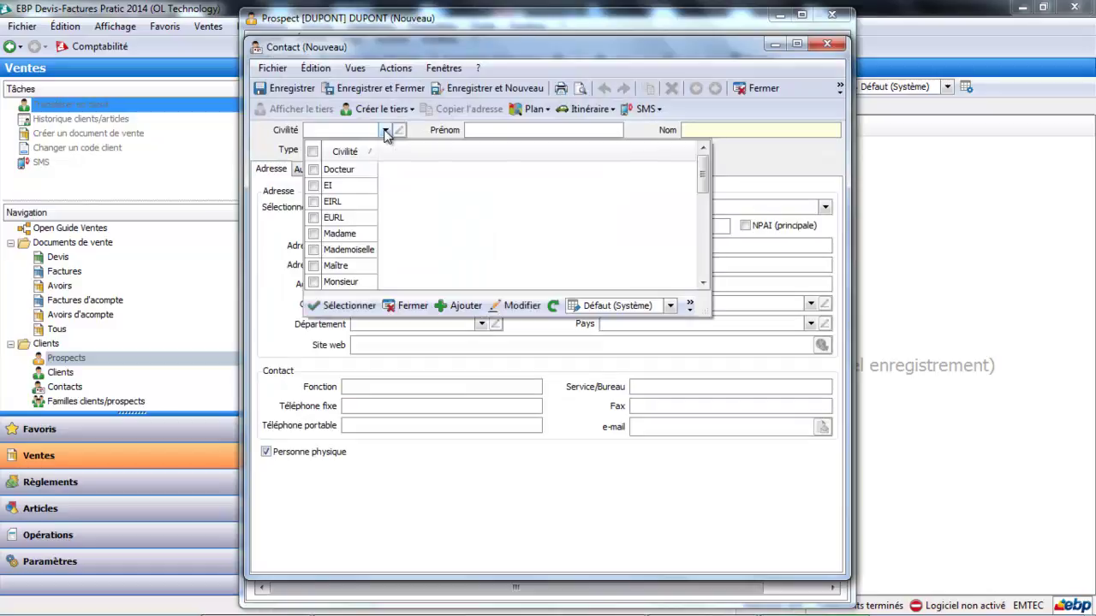
{"action": "left_click", "coordinate": [346, 235]}
- Enter the contact's first name, set type Client/Prospect and service Comptabilité, then try saving
{"action": "left_click", "coordinate": [516, 133]}
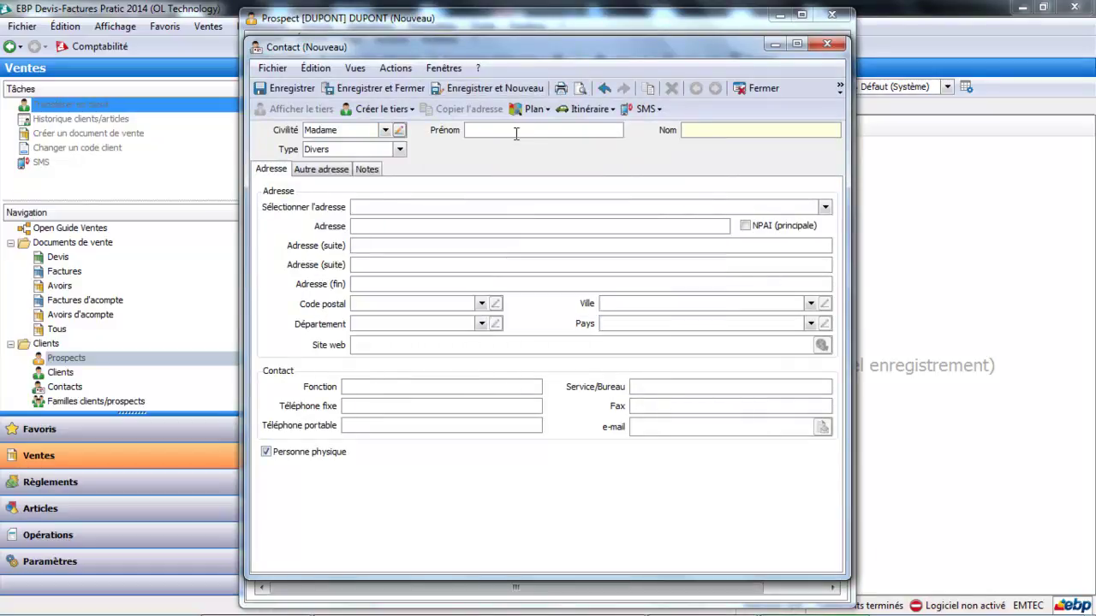
{"action": "type", "text": "Claire"}
{"action": "key", "text": "Tab"}
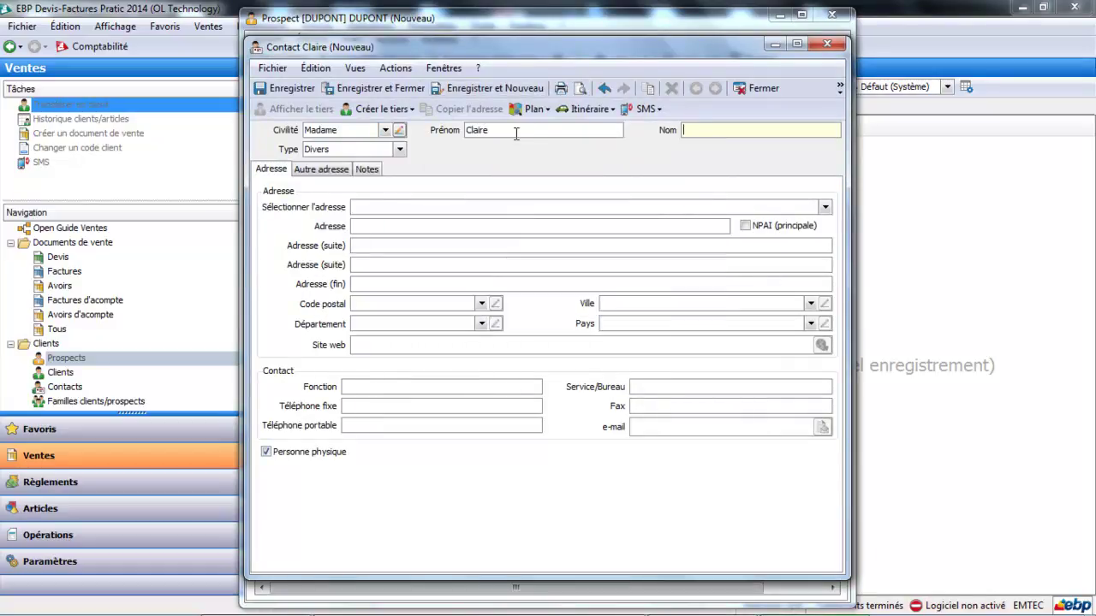
{"action": "key", "text": "Tab"}
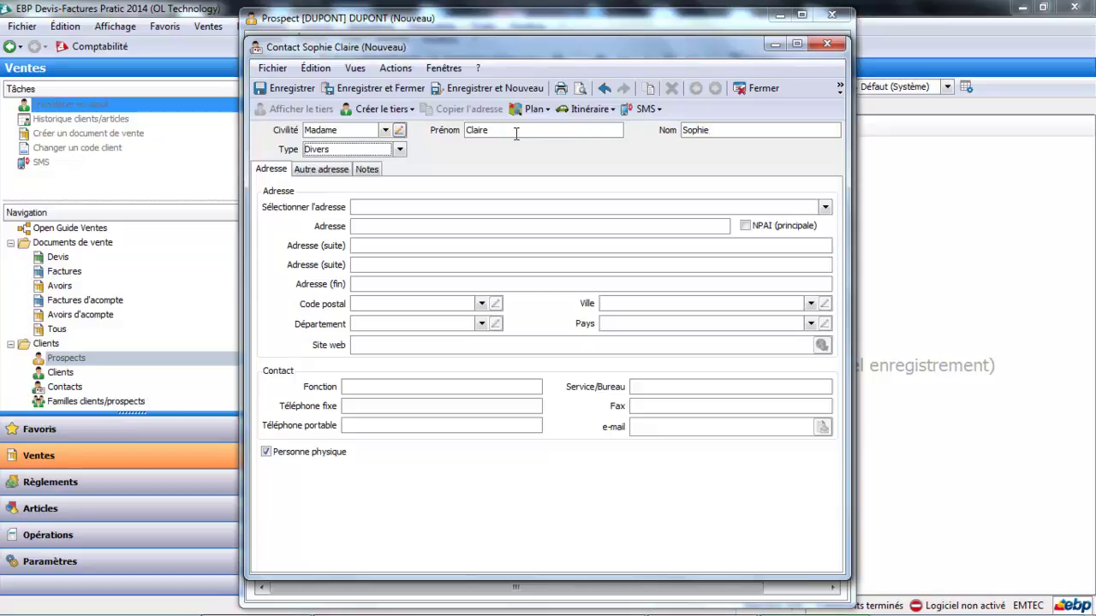
{"action": "left_click", "coordinate": [399, 150]}
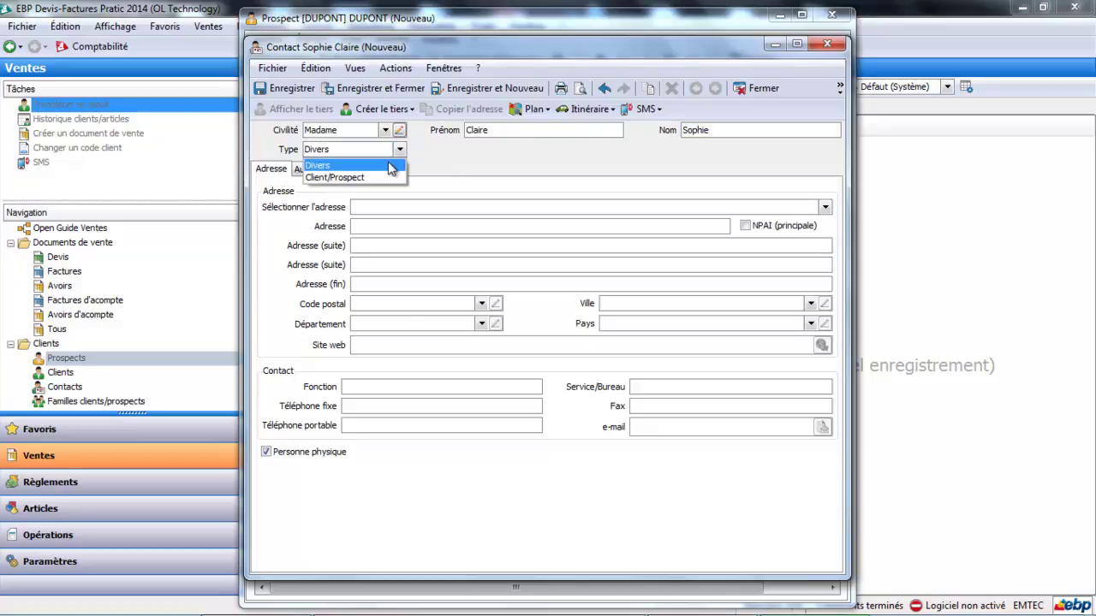
{"action": "left_click", "coordinate": [381, 177]}
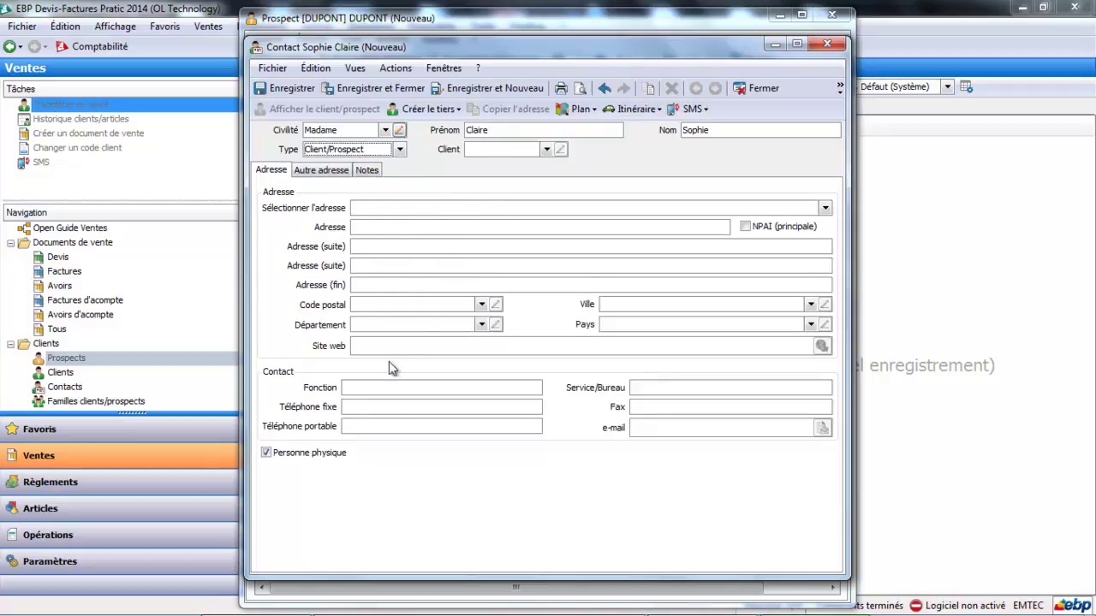
{"action": "left_click", "coordinate": [383, 407]}
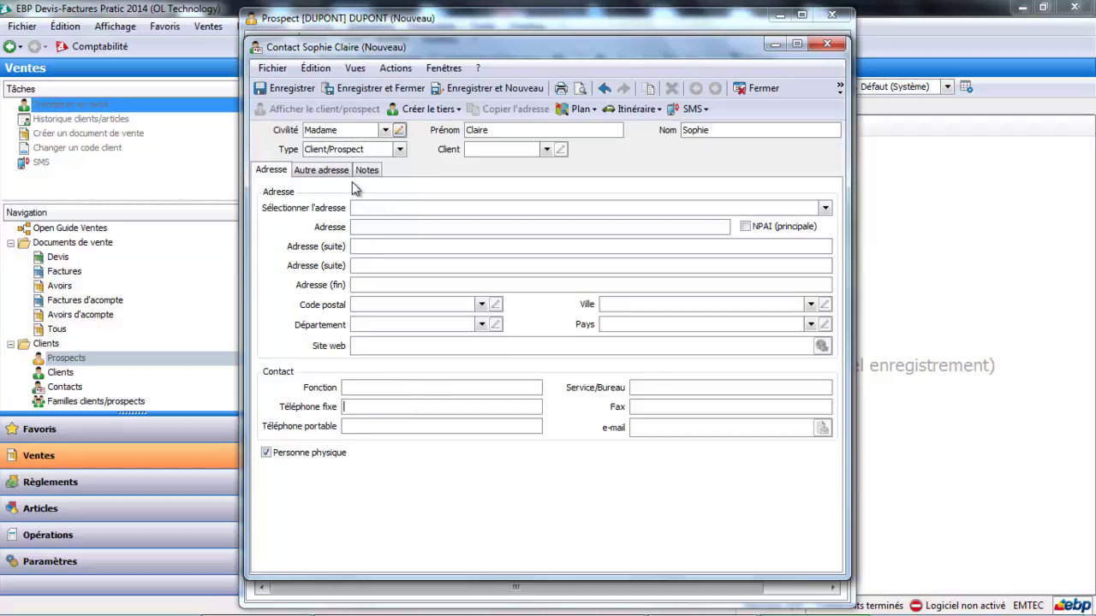
{"action": "left_click", "coordinate": [661, 387]}
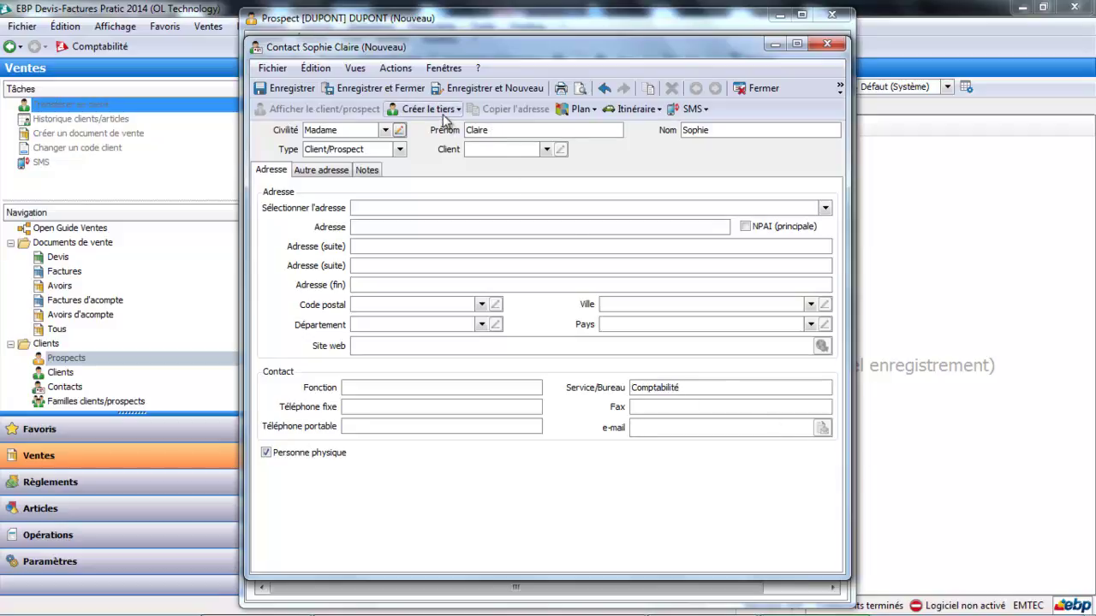
{"action": "left_click", "coordinate": [406, 94]}
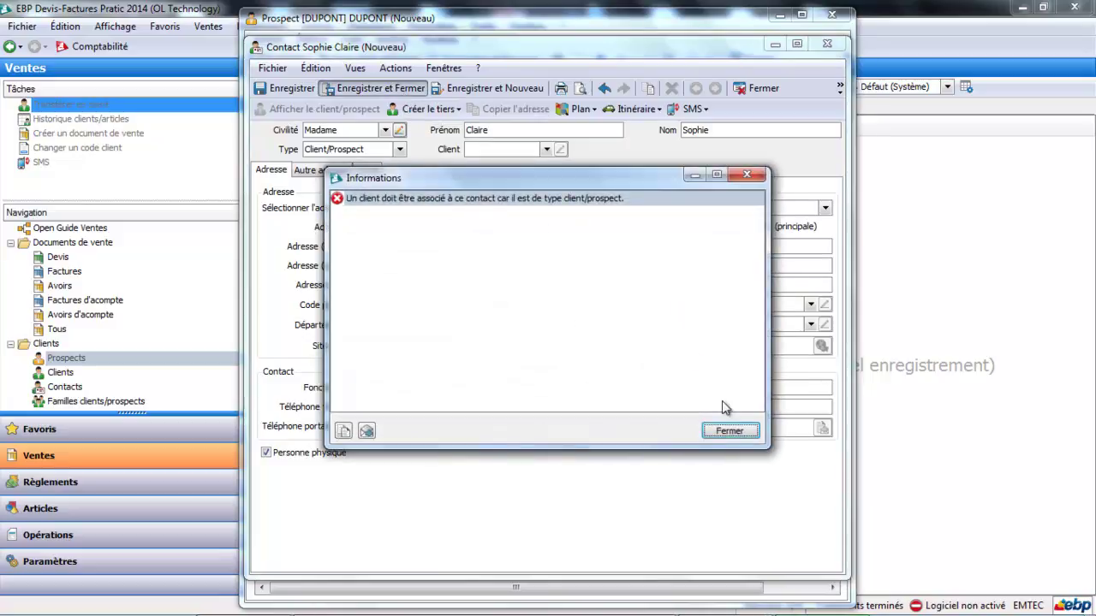
- Dismiss the missing-client error and inspect the Client list's Prospects filter and Créer le tiers options
{"action": "left_click", "coordinate": [730, 432]}
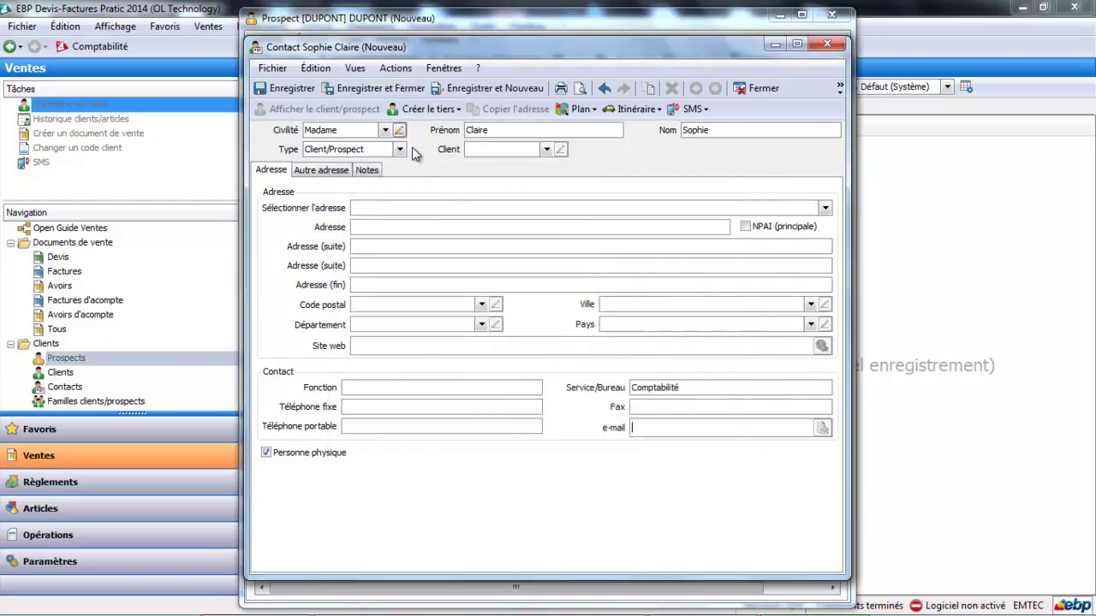
{"action": "left_click", "coordinate": [547, 150]}
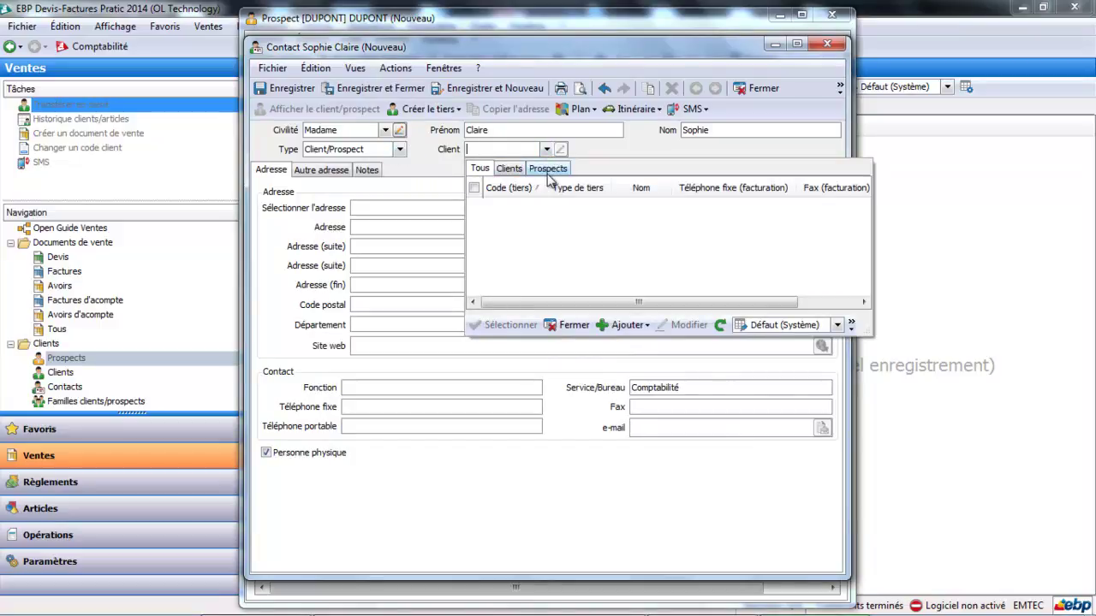
{"action": "left_click", "coordinate": [548, 168]}
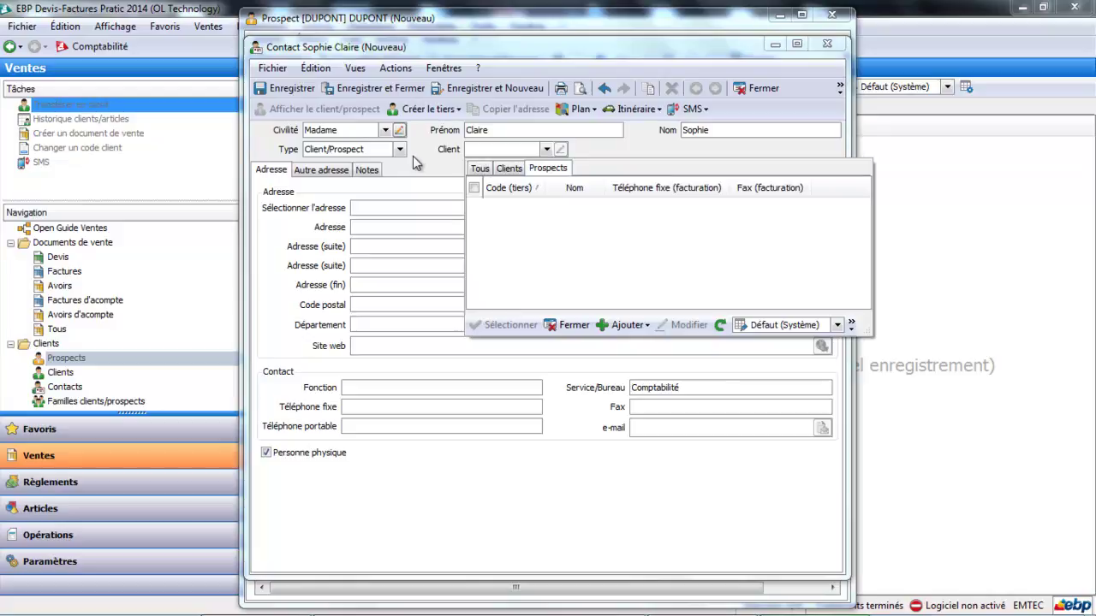
{"action": "left_click", "coordinate": [574, 325]}
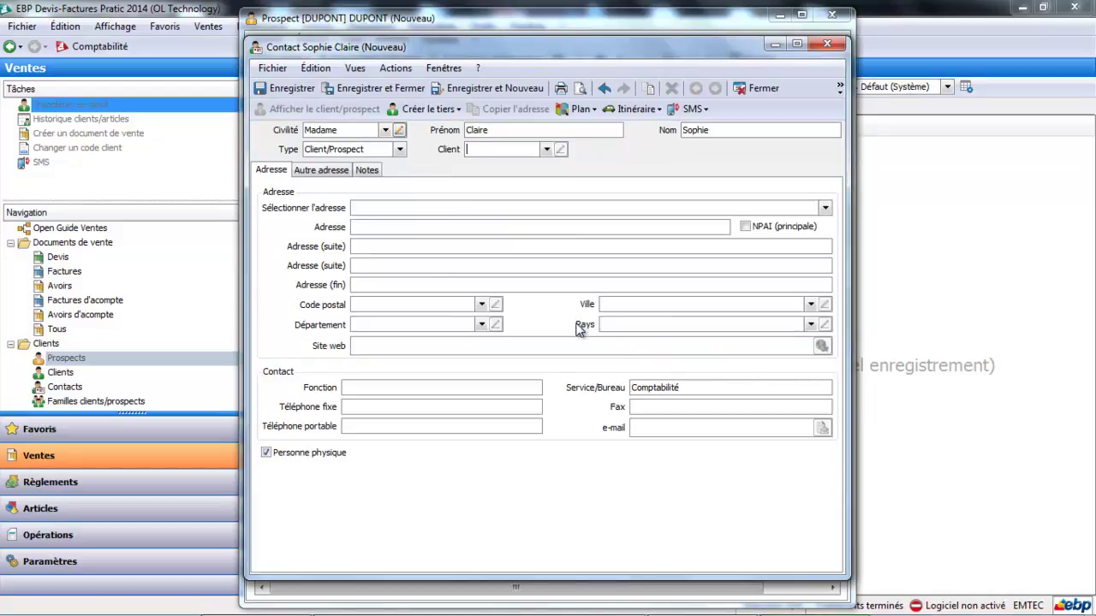
{"action": "left_click", "coordinate": [457, 112]}
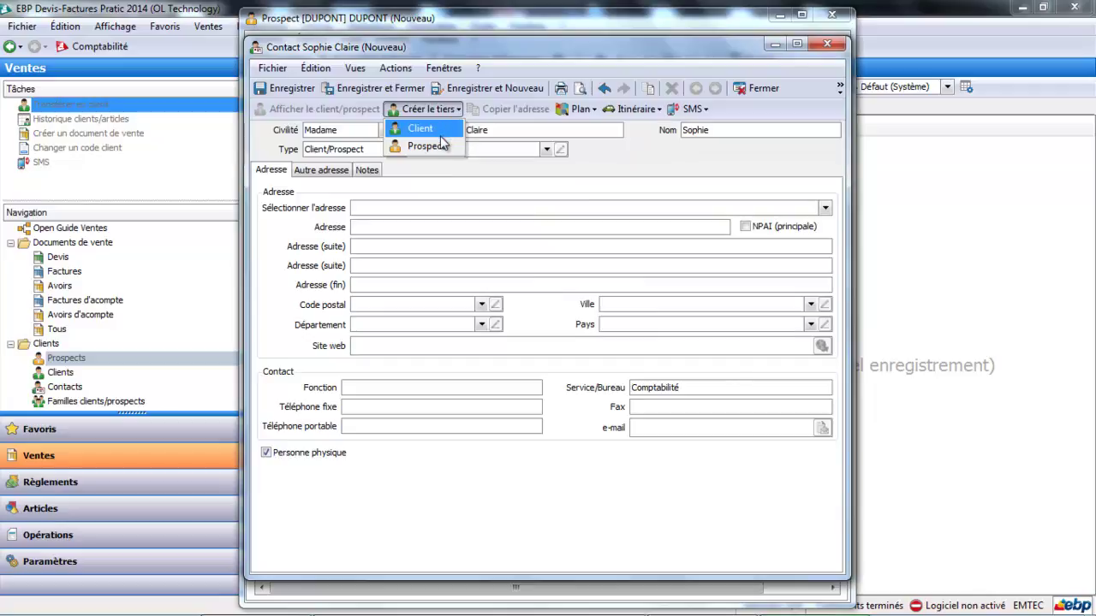
{"action": "left_click", "coordinate": [428, 145]}
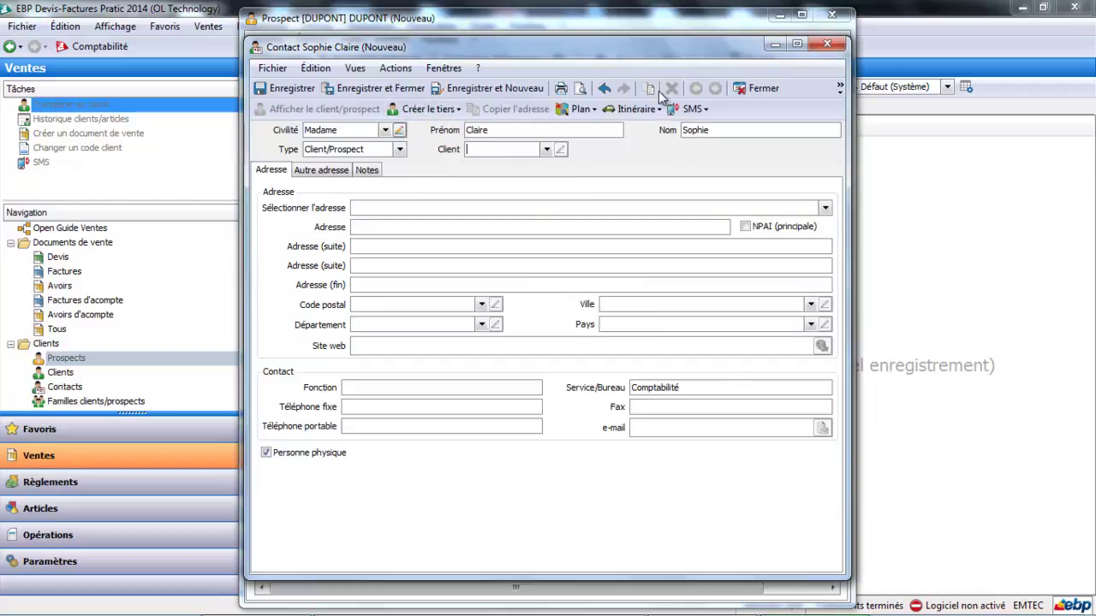
- Close the contact form without saving and close the empty contact picker
{"action": "left_click", "coordinate": [759, 90]}
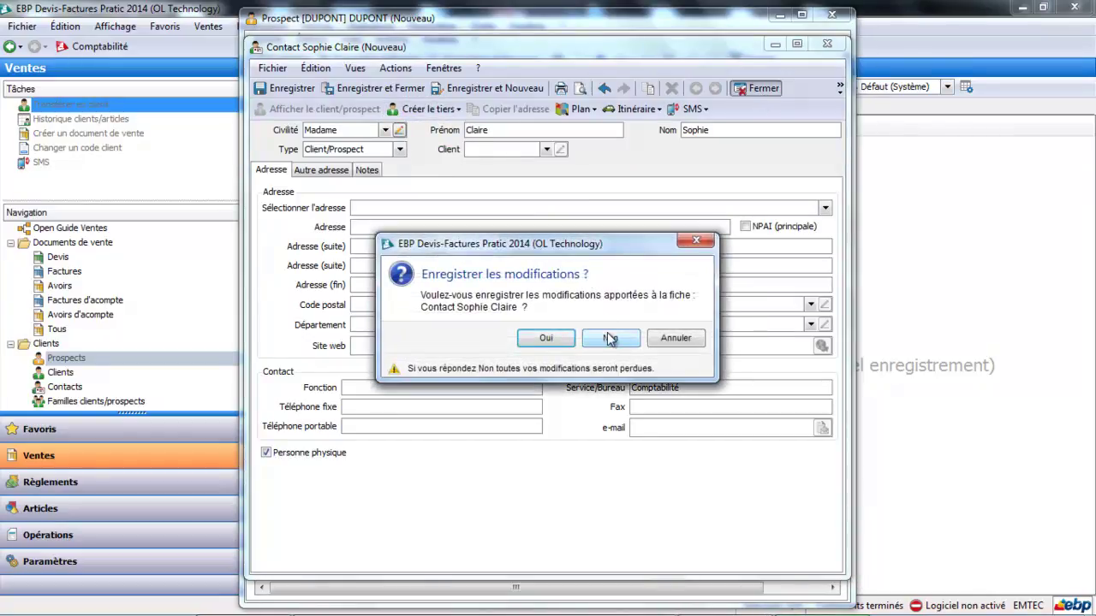
{"action": "left_click", "coordinate": [610, 338]}
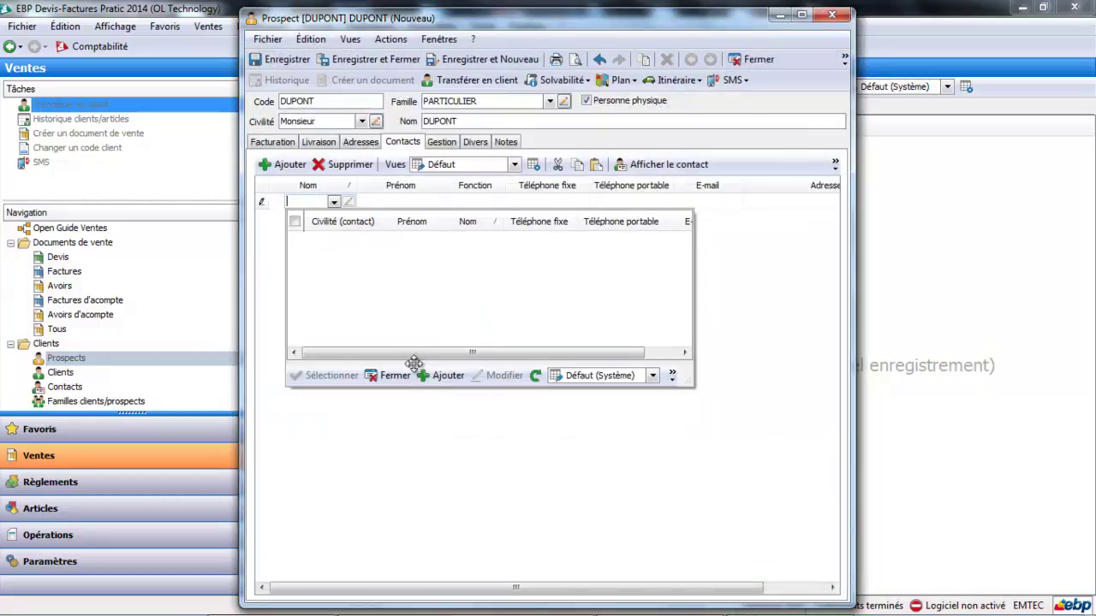
{"action": "left_click", "coordinate": [392, 376]}
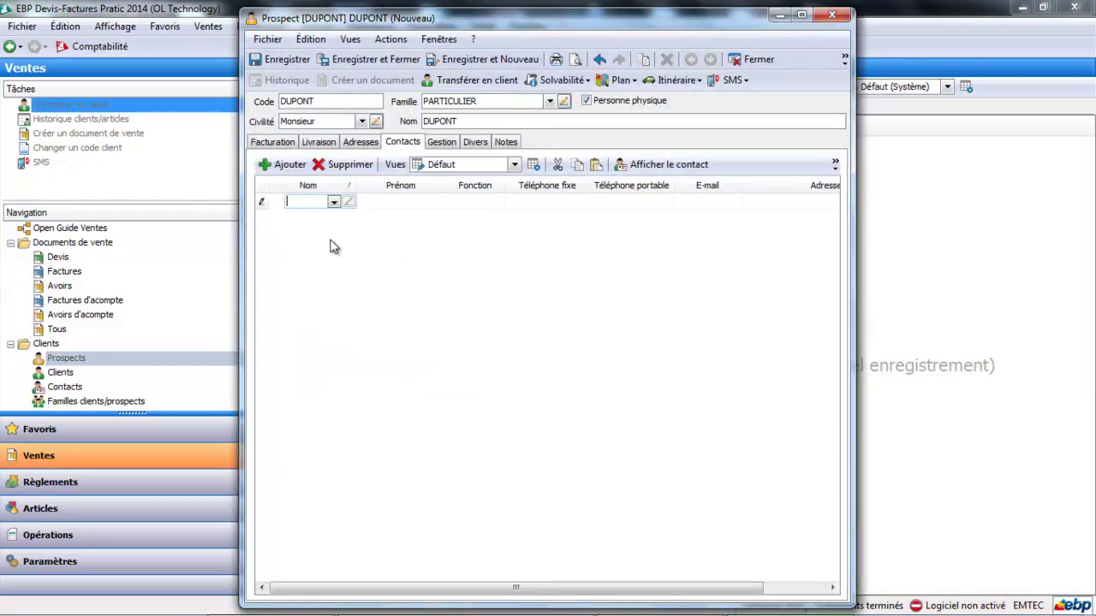
- Review the Gestion and Divers tabs, attempt saving, and dismiss the missing-name warning
{"action": "left_click", "coordinate": [441, 142]}
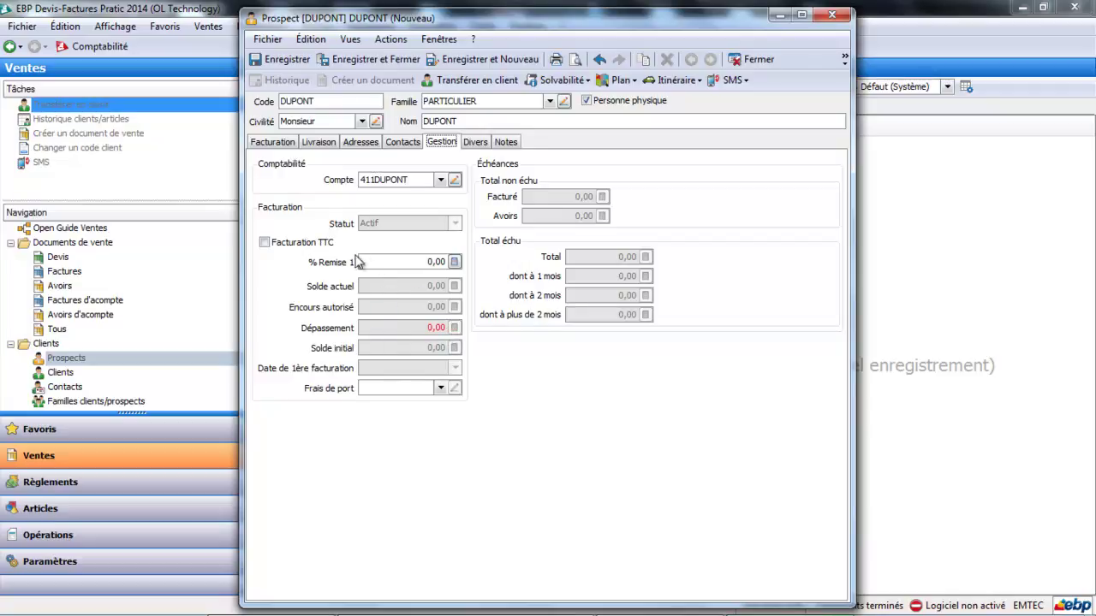
{"action": "left_click", "coordinate": [474, 142]}
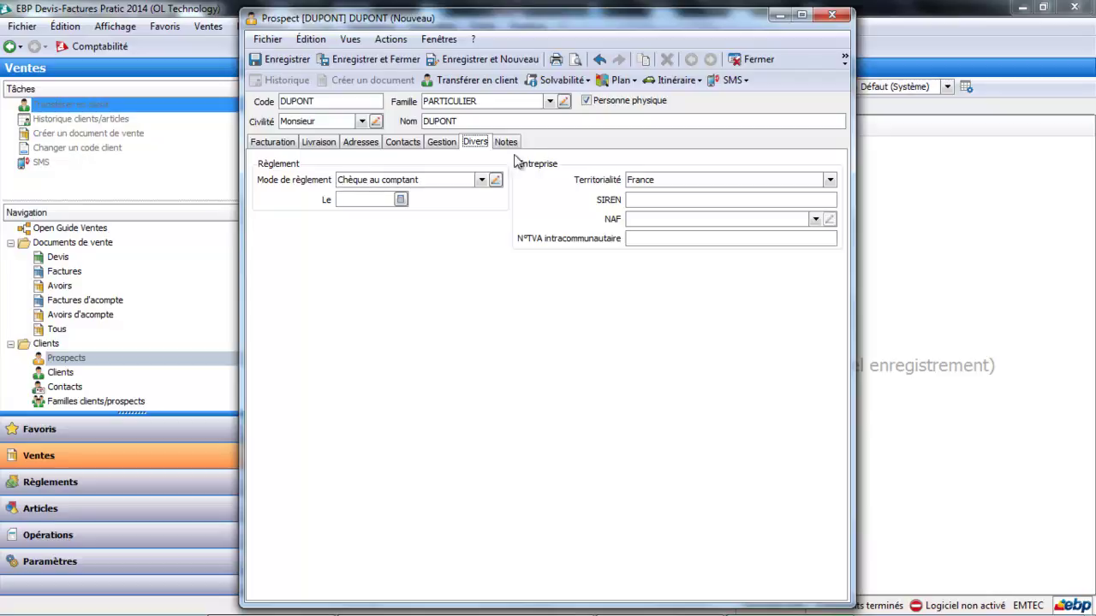
{"action": "left_click", "coordinate": [379, 61]}
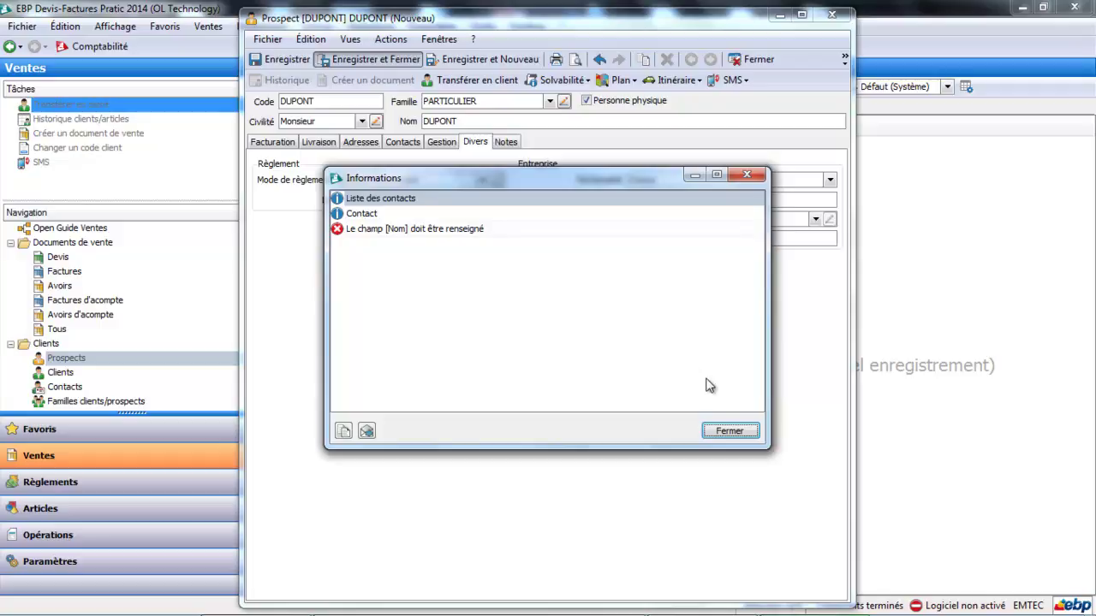
{"action": "left_click", "coordinate": [742, 436]}
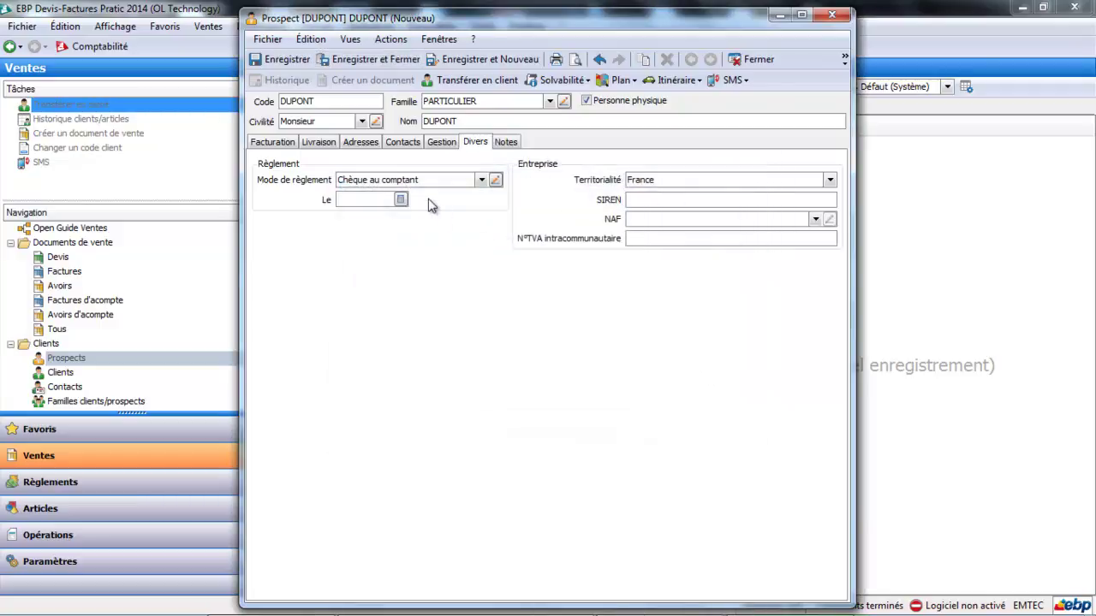
- Delete the empty contact row and save and close the prospect
{"action": "left_click", "coordinate": [408, 143]}
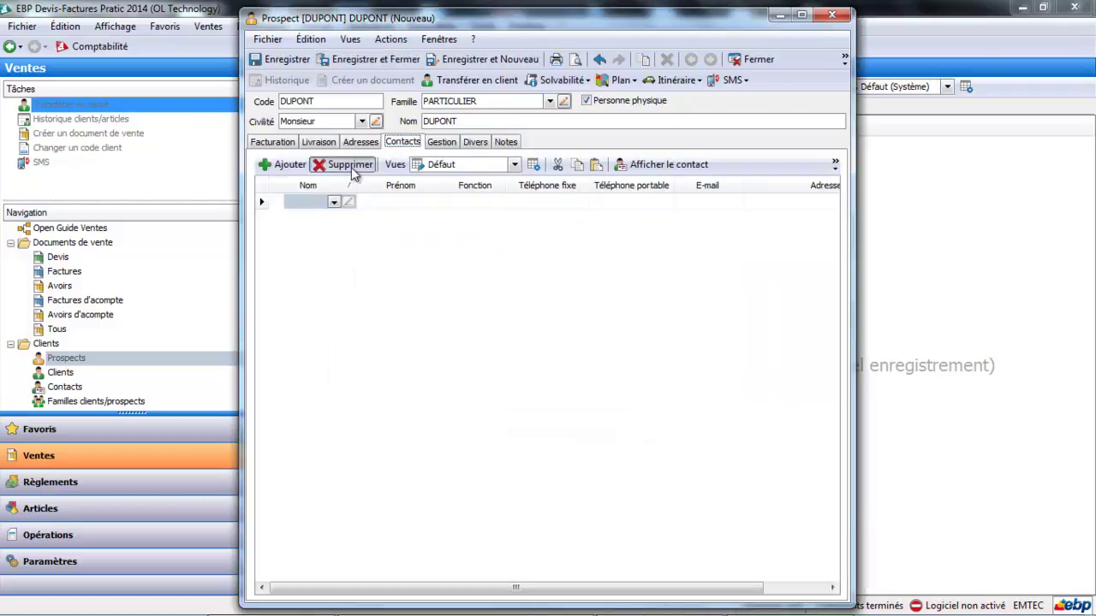
{"action": "left_click", "coordinate": [342, 164]}
{"action": "left_click", "coordinate": [374, 58]}
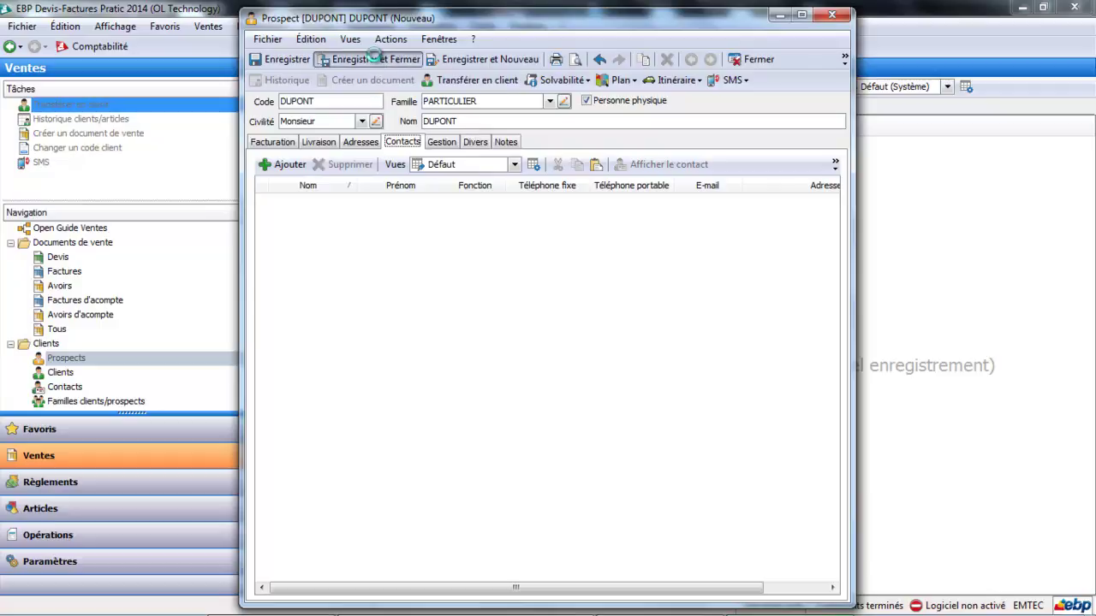
{"action": "left_click", "coordinate": [367, 145]}
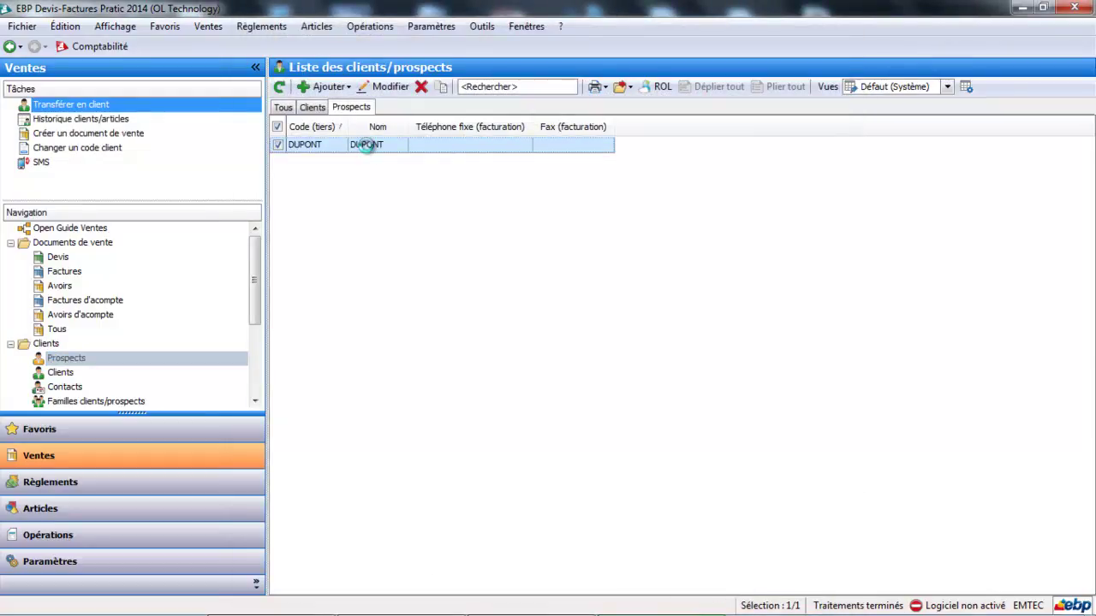
- Reopen the prospect and start a brand-new contact from its Contacts tab
{"action": "double_click", "coordinate": [367, 145]}
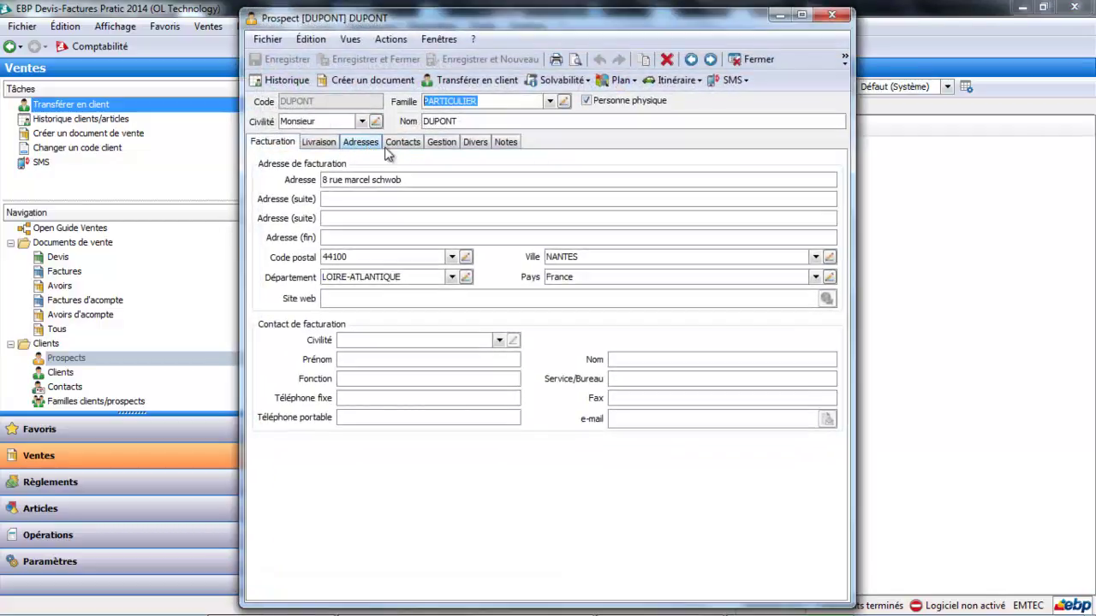
{"action": "left_click", "coordinate": [399, 143]}
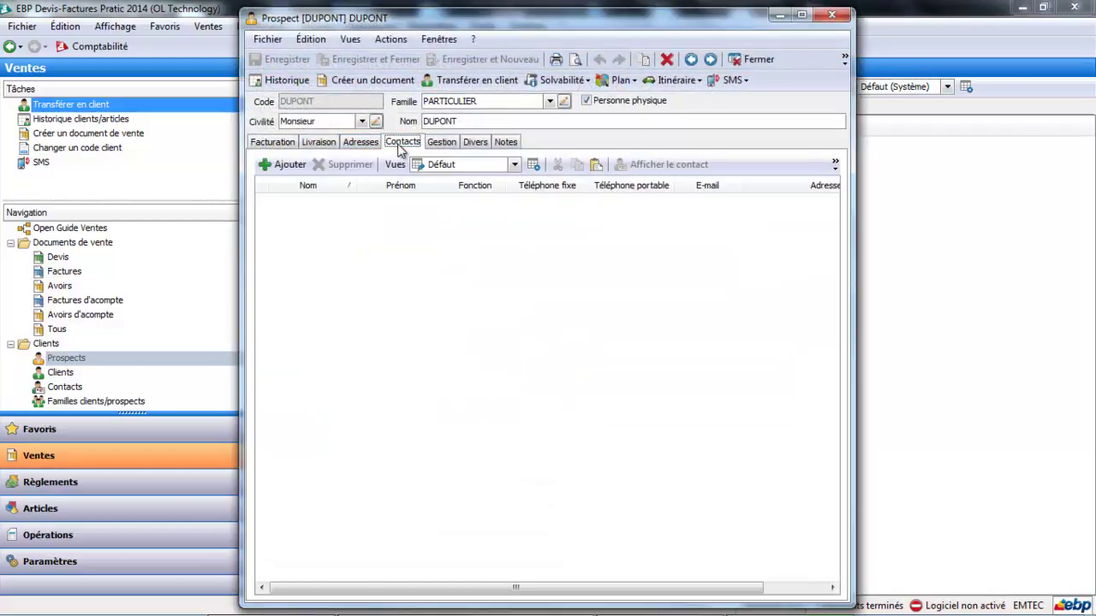
{"action": "left_click", "coordinate": [278, 168]}
{"action": "left_click", "coordinate": [334, 203]}
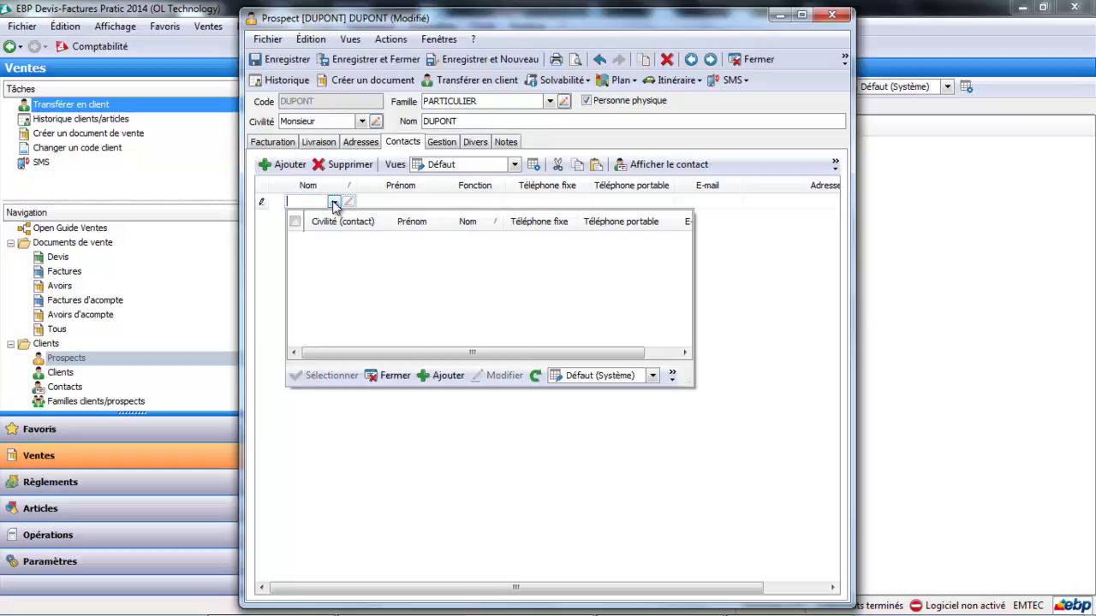
{"action": "left_click", "coordinate": [447, 375]}
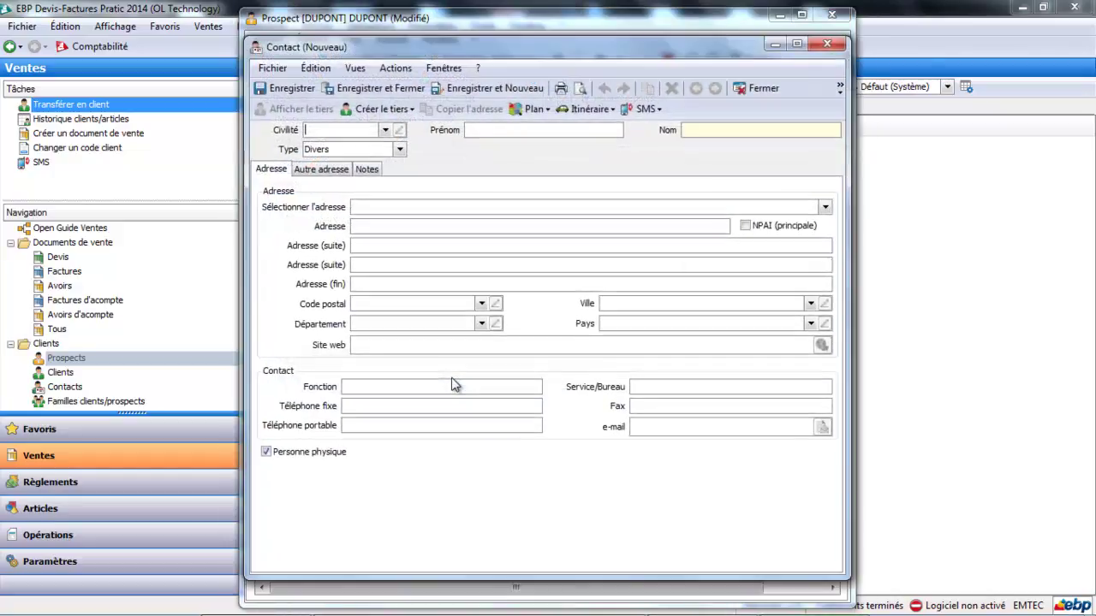
- Give the contact title Madame, fill in first and last name, and save it
{"action": "left_click", "coordinate": [385, 131]}
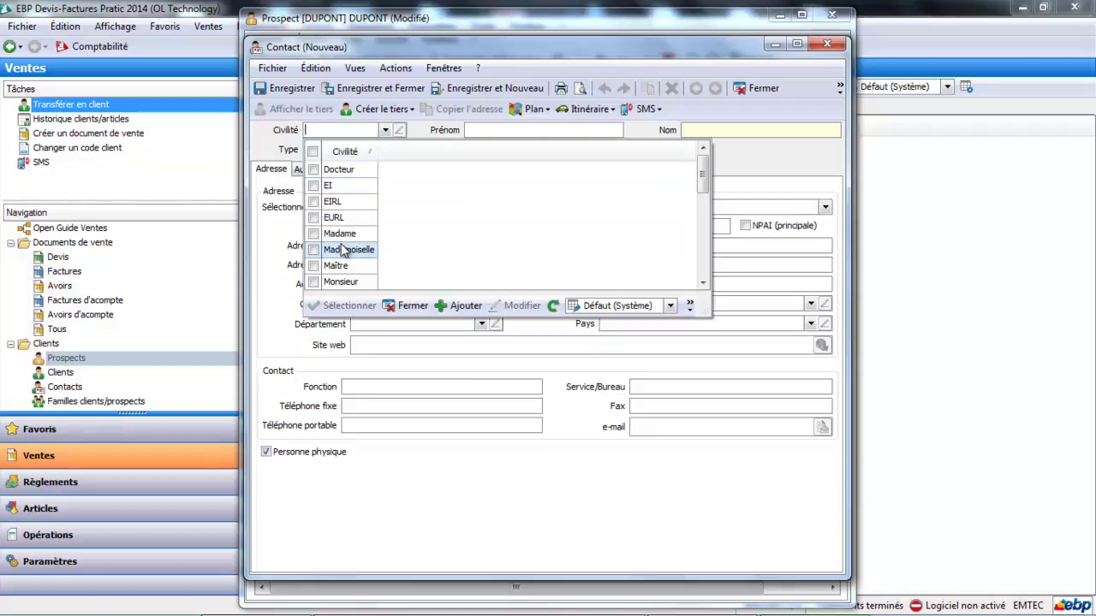
{"action": "left_click", "coordinate": [340, 232]}
{"action": "left_click", "coordinate": [507, 132]}
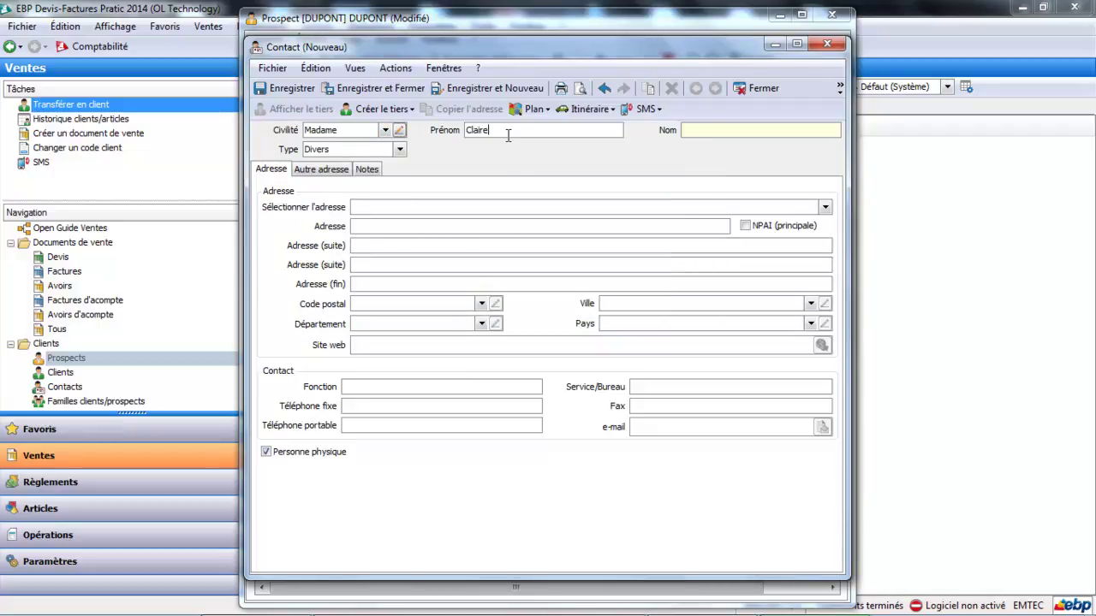
{"action": "key", "text": "Tab"}
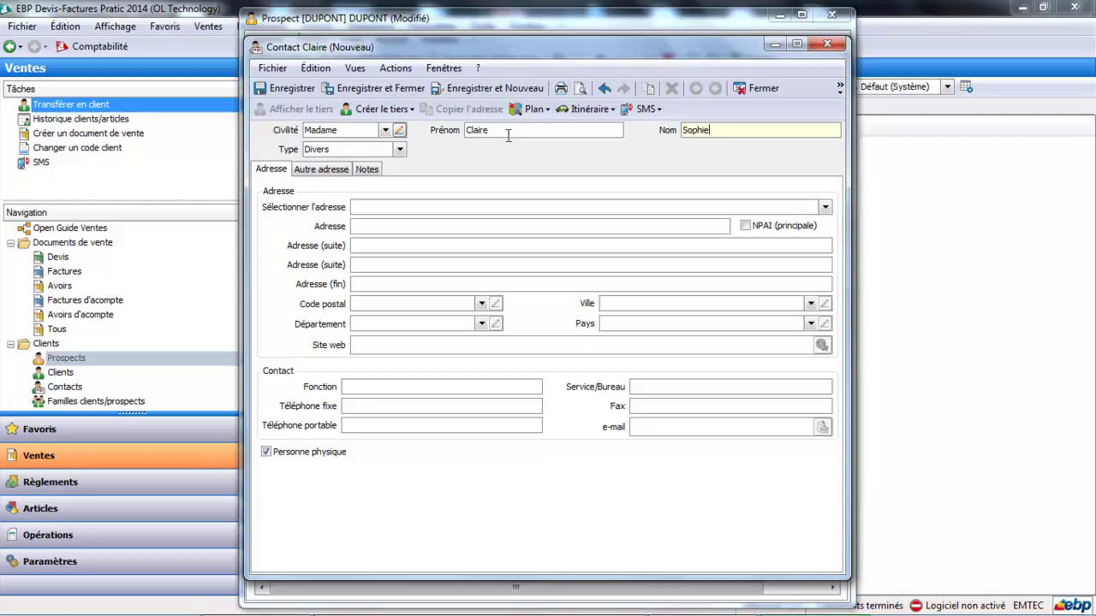
{"action": "key", "text": "Tab"}
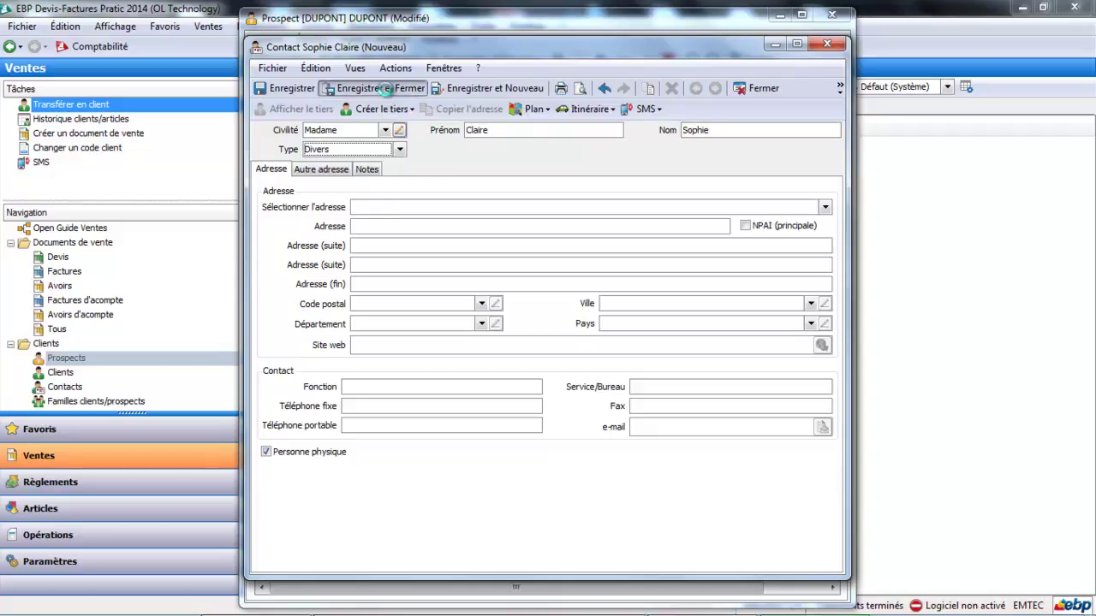
{"action": "left_click", "coordinate": [384, 88]}
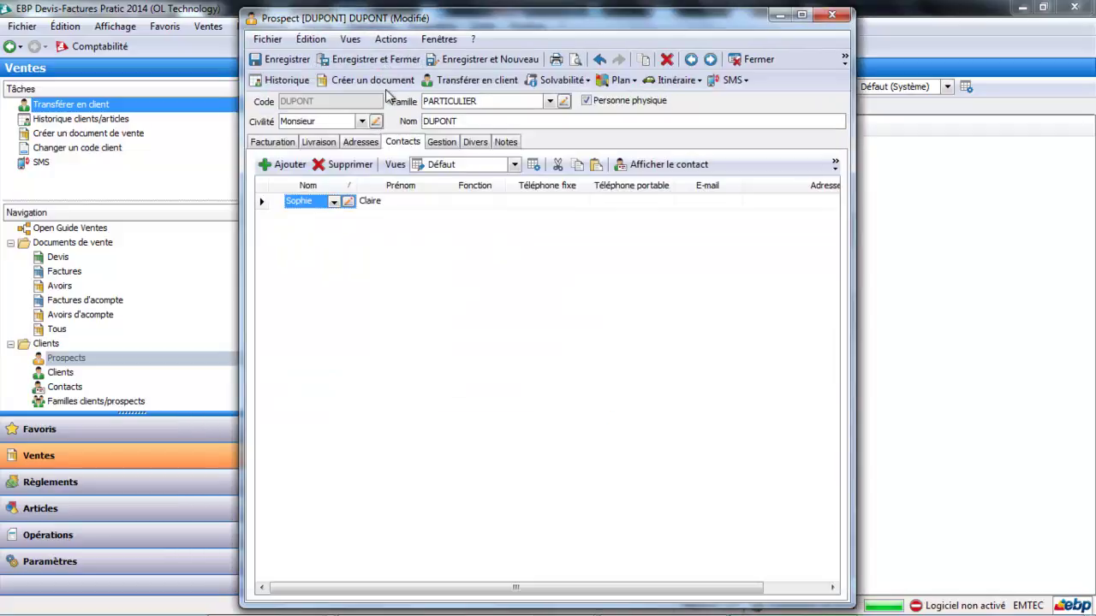
- Create a new contact for DUPONT with civility Monsieur, first and last name, and function Commercial, then save it
{"action": "left_click", "coordinate": [291, 164]}
{"action": "left_click", "coordinate": [333, 202]}
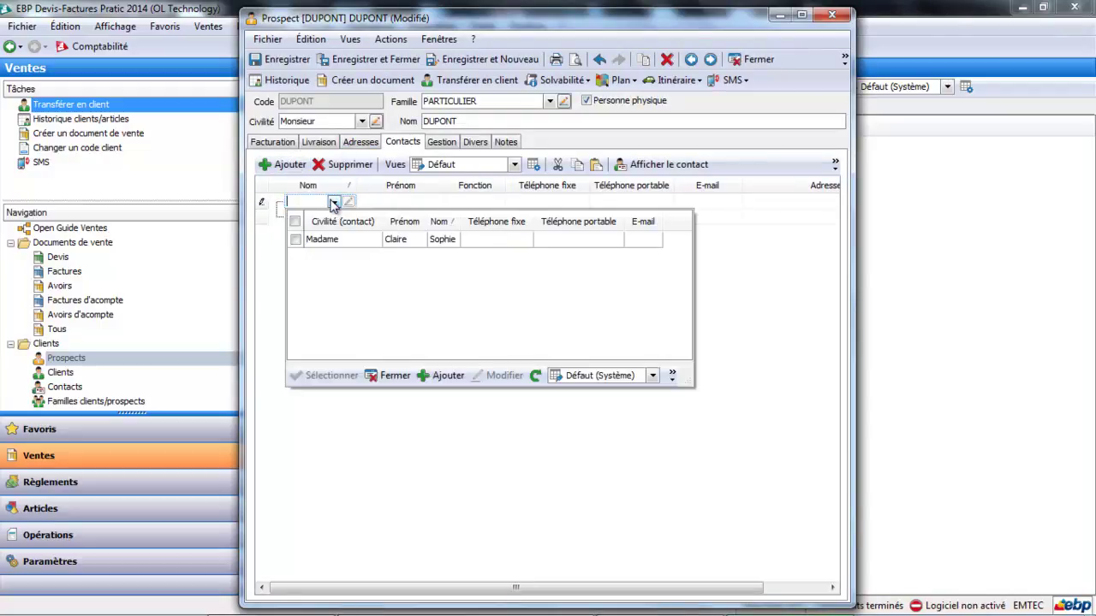
{"action": "left_click", "coordinate": [448, 376]}
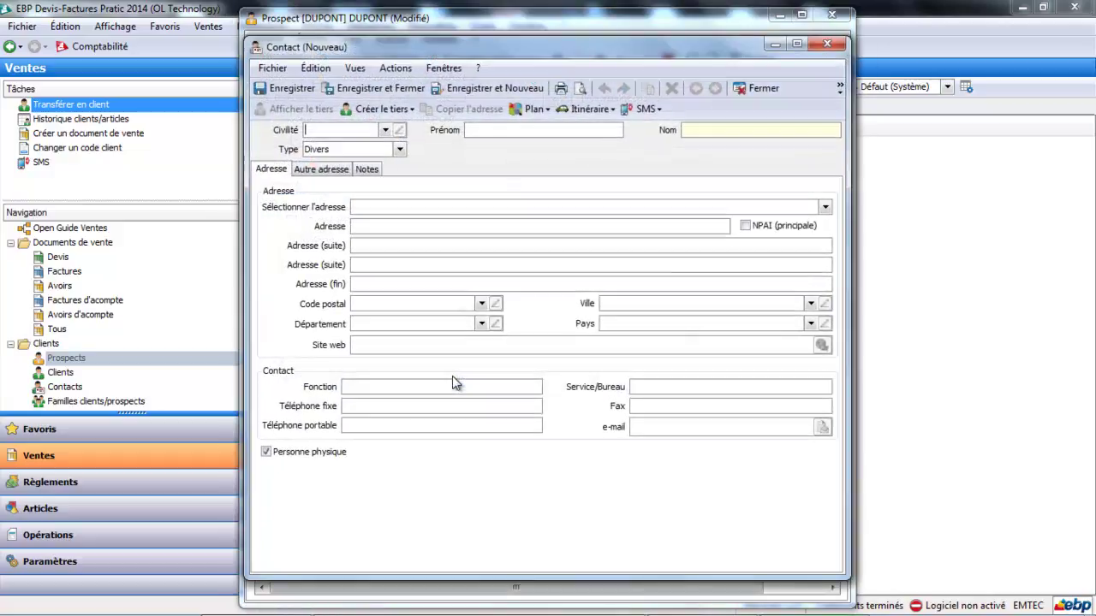
{"action": "left_click", "coordinate": [386, 131]}
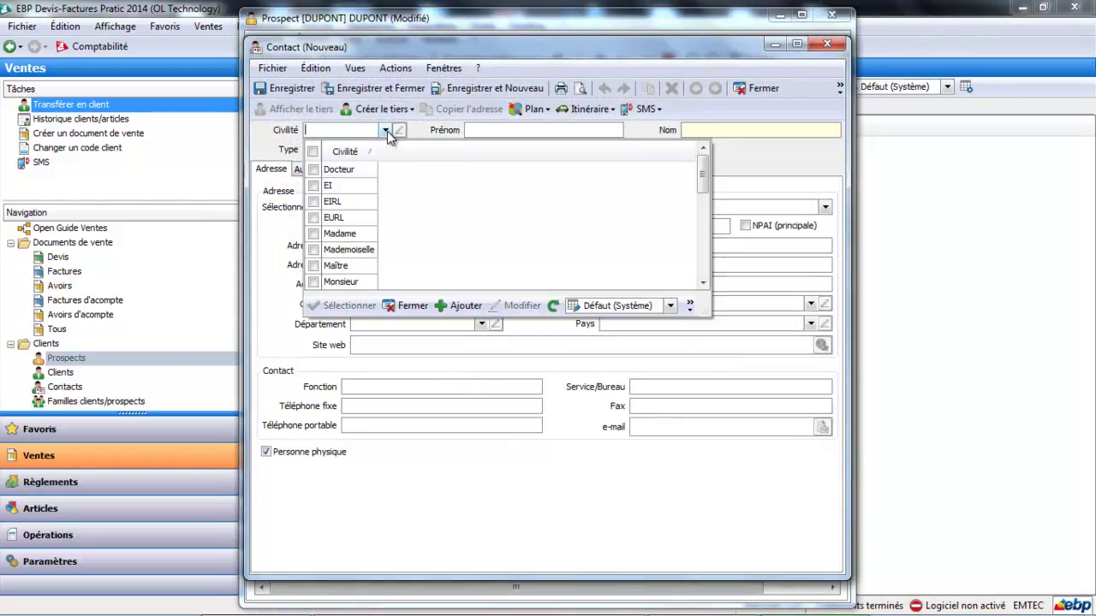
{"action": "left_click", "coordinate": [341, 281]}
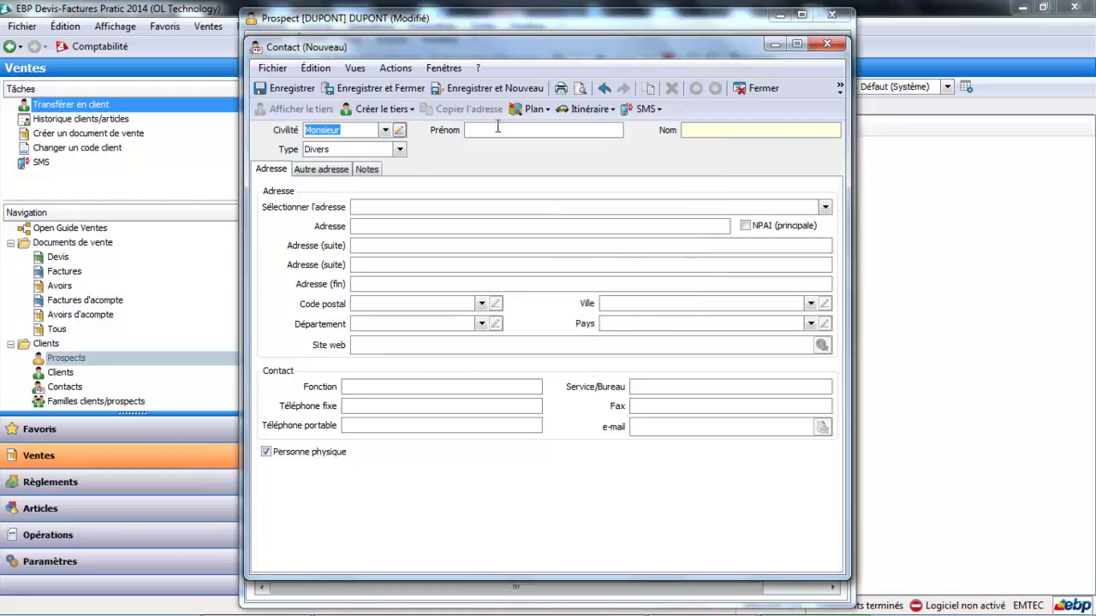
{"action": "left_click", "coordinate": [497, 130]}
{"action": "key", "text": "Tab"}
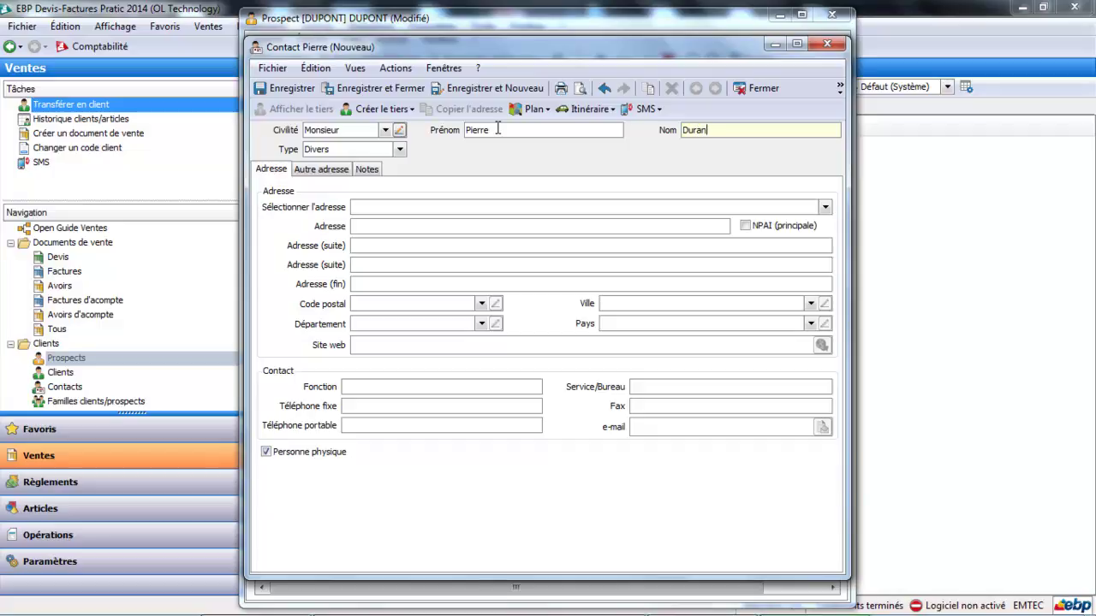
{"action": "key", "text": "Tab"}
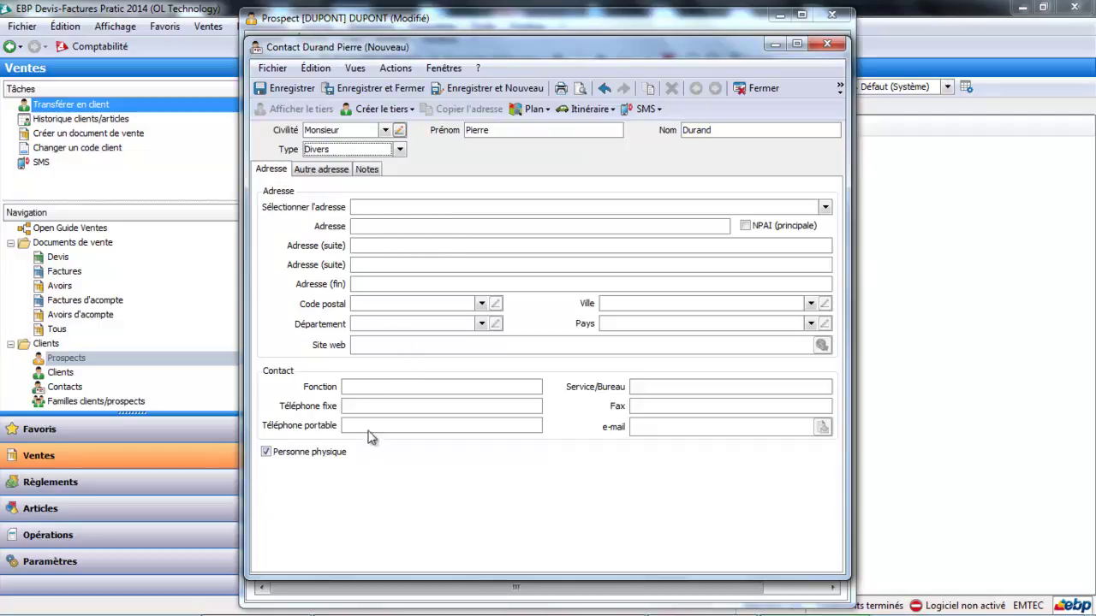
{"action": "left_click", "coordinate": [390, 388]}
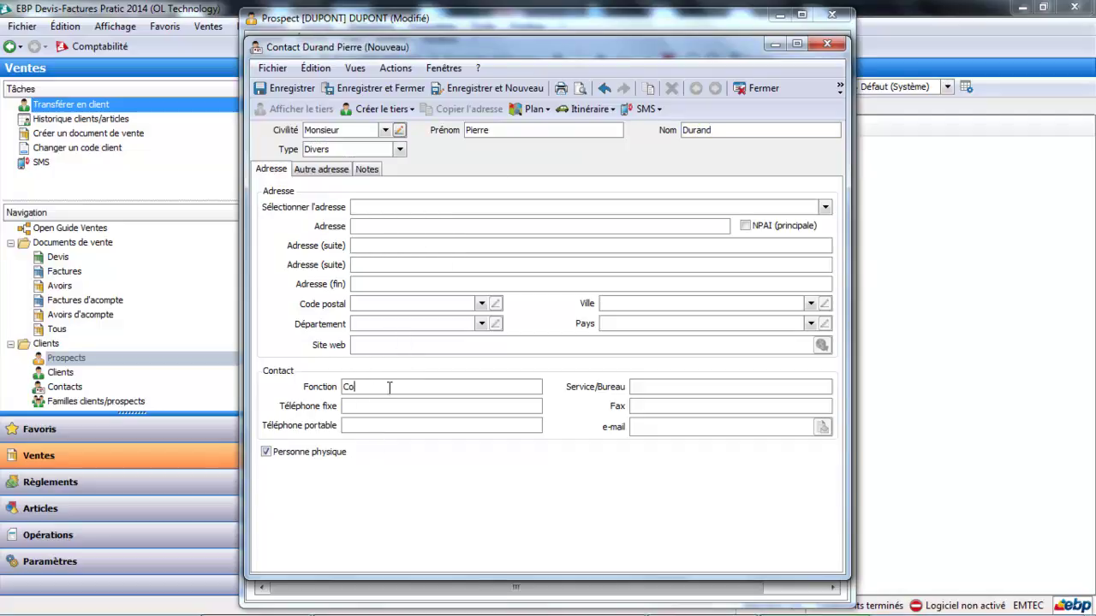
{"action": "key", "text": "Tab"}
{"action": "left_click", "coordinate": [416, 91]}
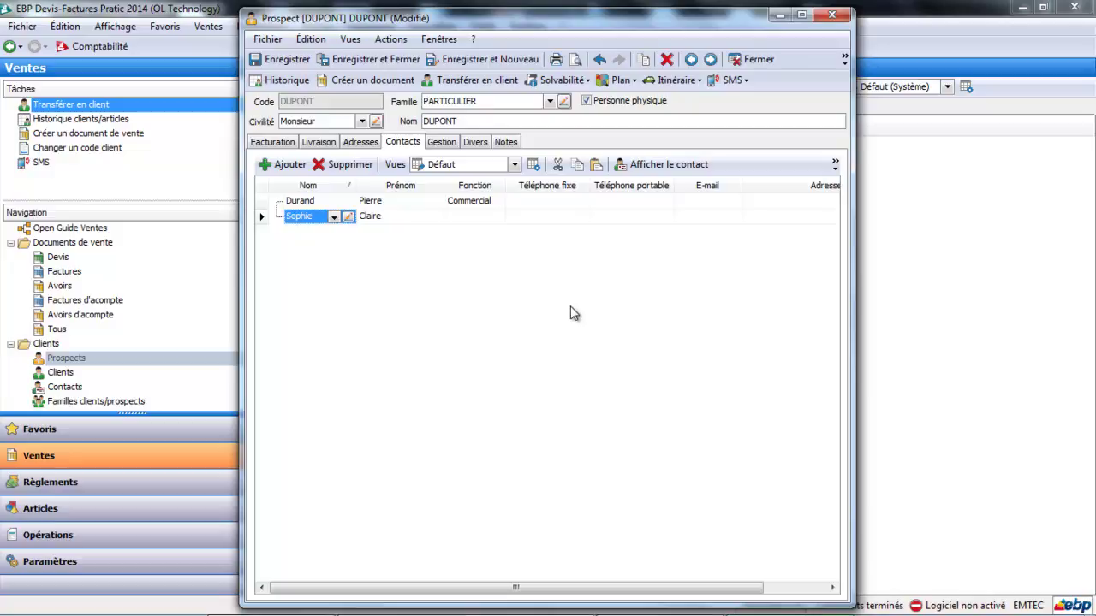
- Close the DUPONT prospect record and answer Oui to save its changes
{"action": "left_click", "coordinate": [757, 59]}
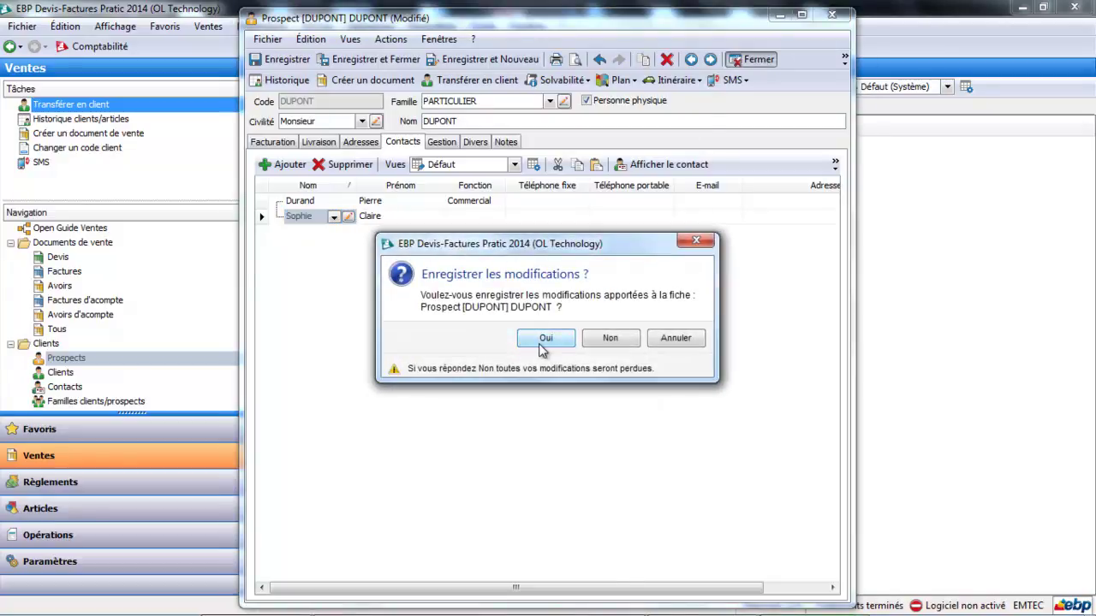
{"action": "left_click", "coordinate": [539, 342]}
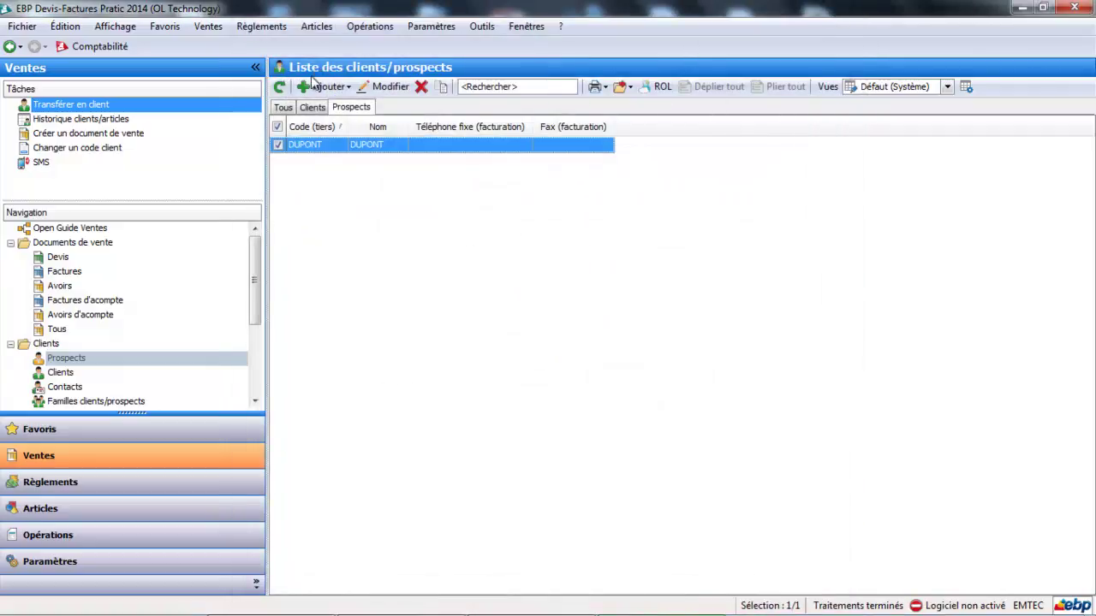